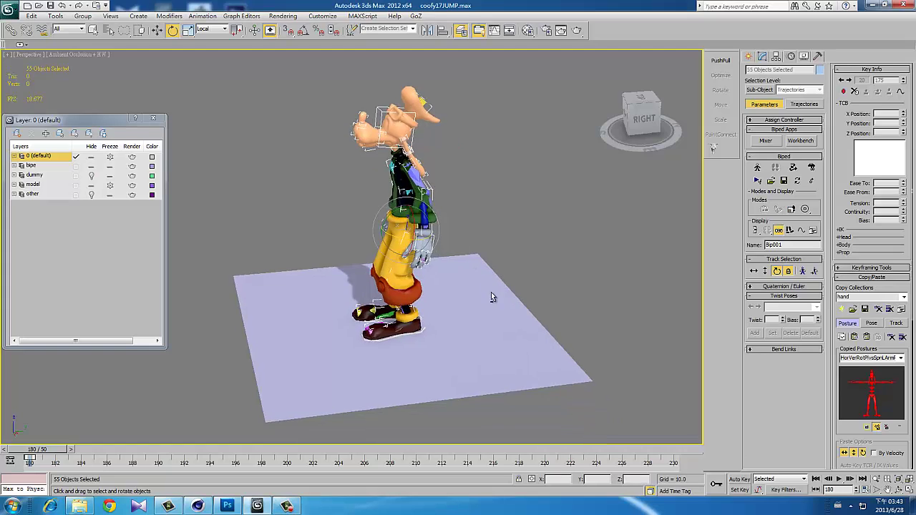
- Turn on Auto Key with the Move tool active, then select the root bone Bip001
key(w)
click(739, 479)
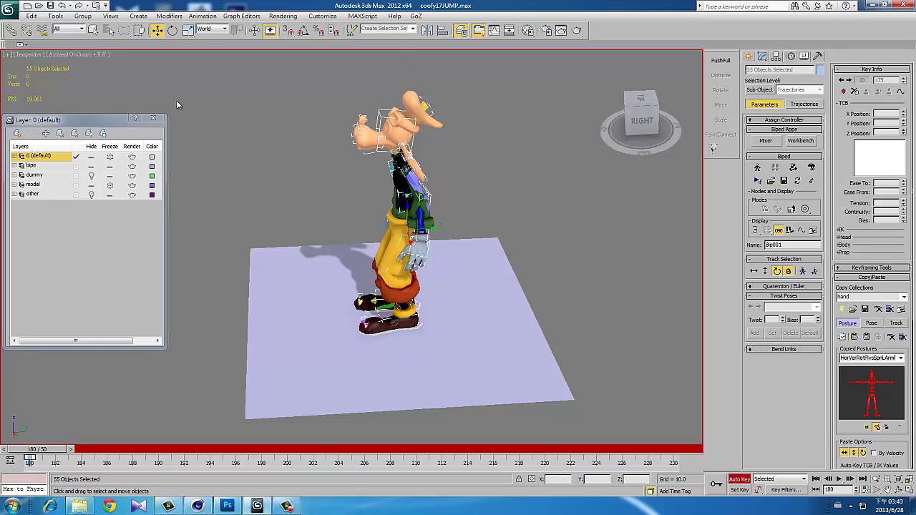
click(390, 325)
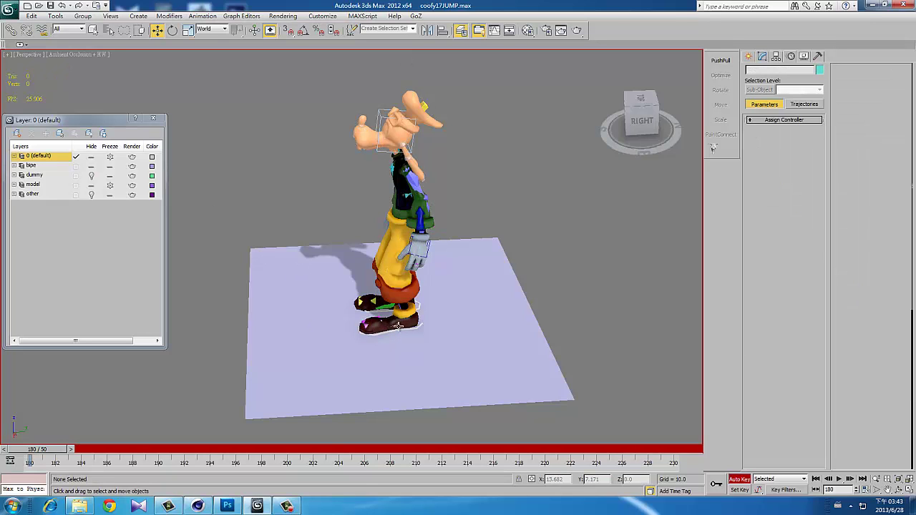
alt+middle_drag(390, 325, 384, 311)
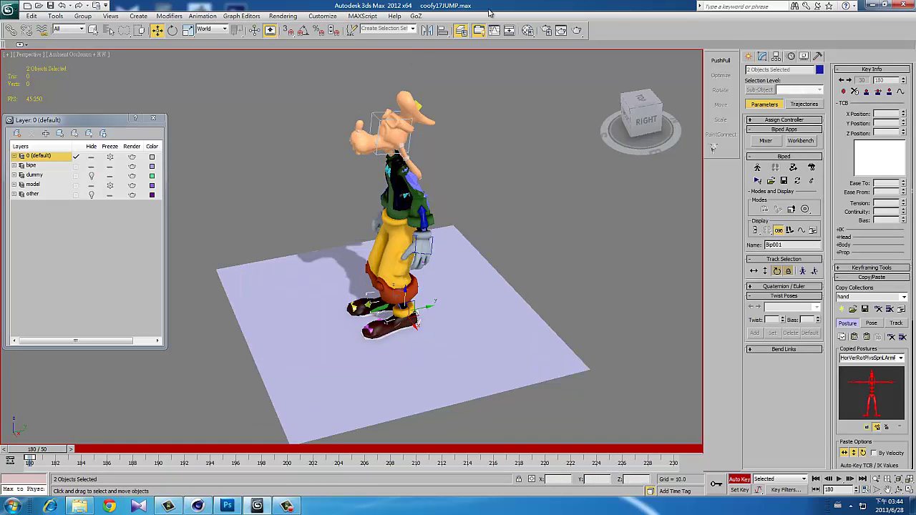
click(407, 38)
- Rotate Bip001 in View coordinates to turn the character's body
right_click(395, 241)
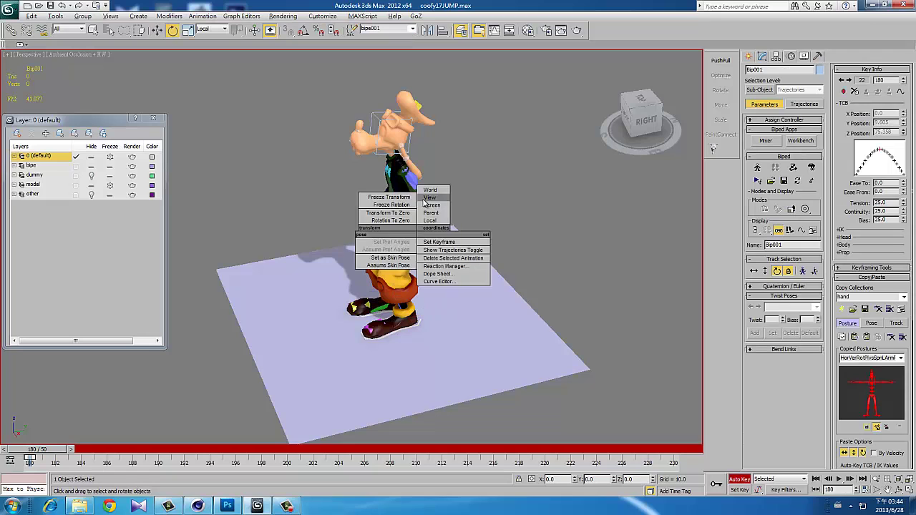
click(404, 246)
drag(404, 243, 429, 247)
alt+middle_drag(429, 247, 409, 249)
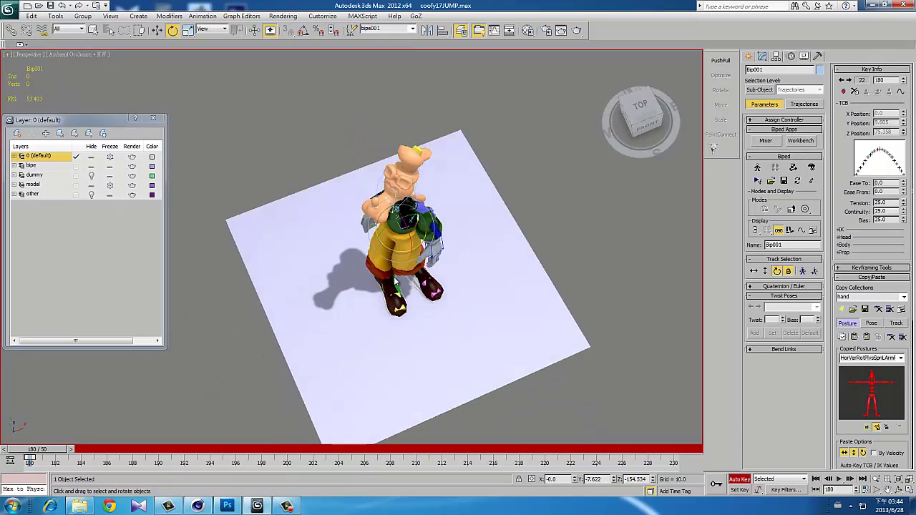
scroll(409, 249, up, 5)
scroll(460, 201, up, 2)
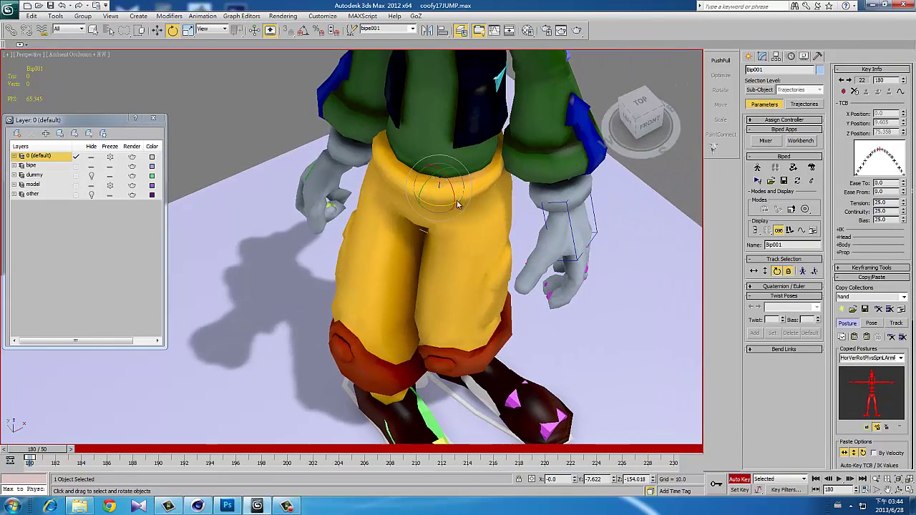
- Switch to Move and frame the legs from the front with Bip001 reselected
key(w)
click(499, 368)
middle_drag(499, 367, 427, 264)
alt+middle_drag(390, 235, 402, 79)
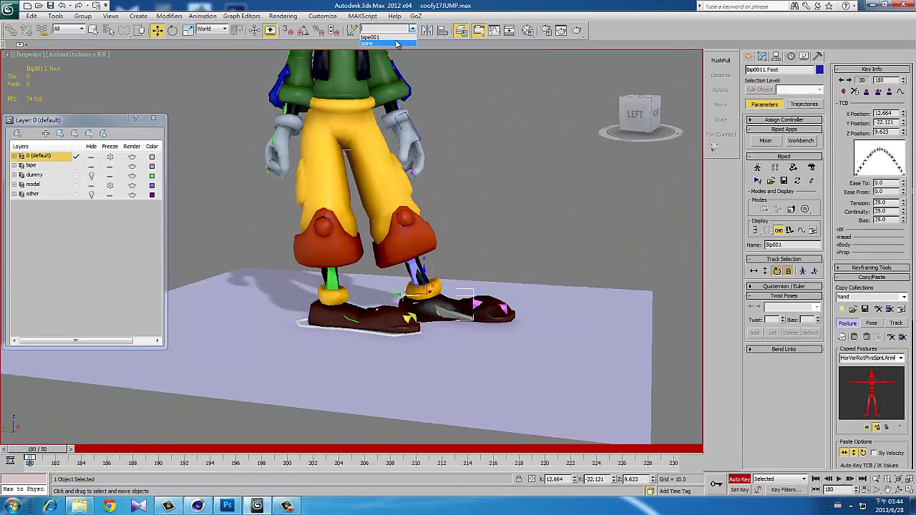
click(387, 37)
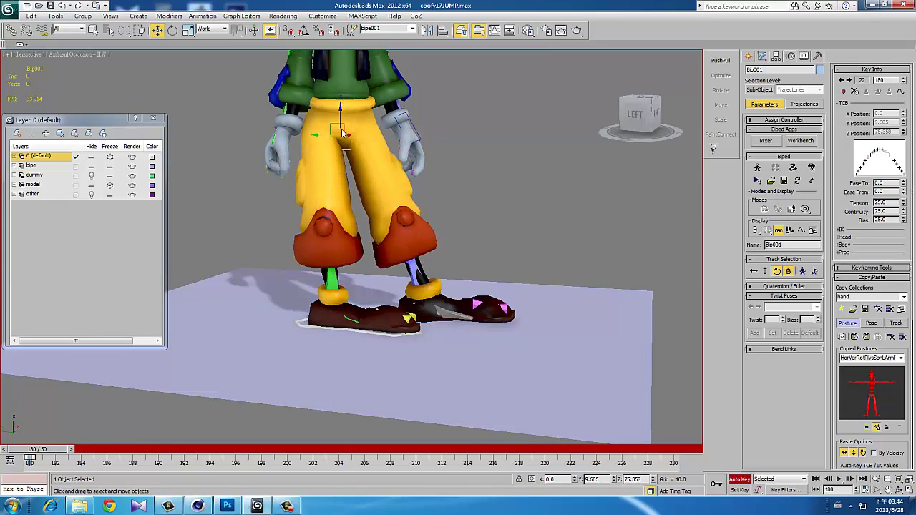
alt+middle_drag(343, 133, 811, 261)
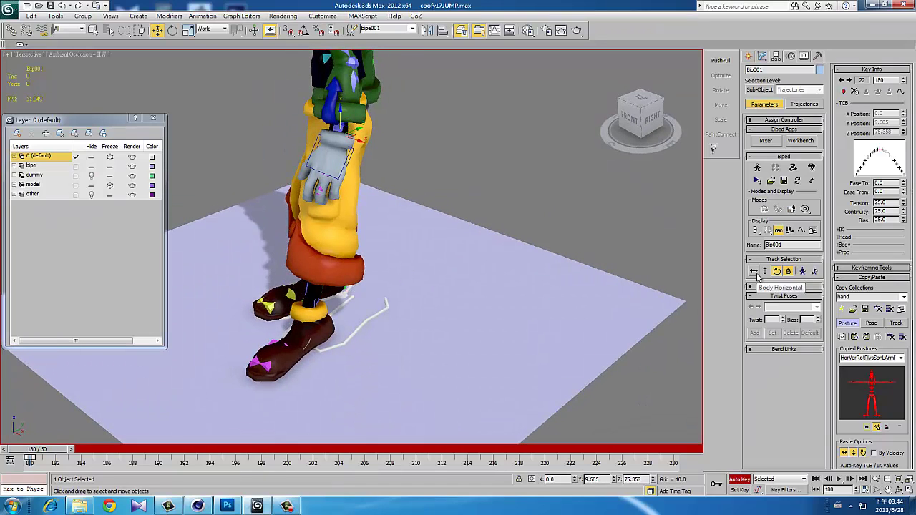
middle_drag(339, 109, 379, 147)
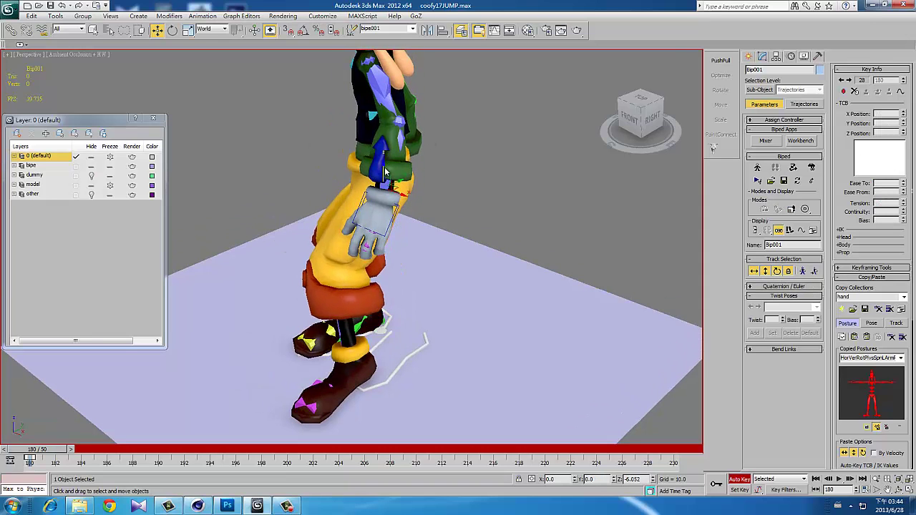
alt+middle_drag(385, 150, 371, 336)
- Slide the right foot inward along the ground to X -3.481, Y 26.543
click(372, 341)
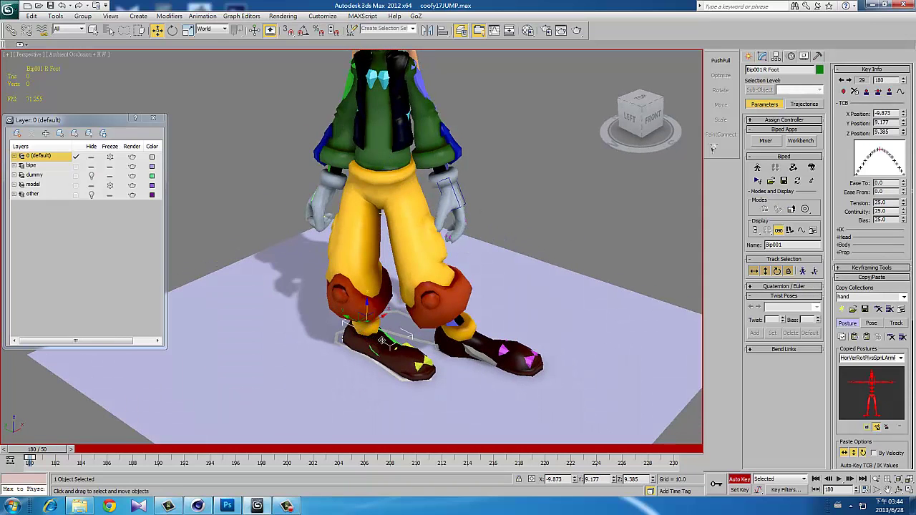
alt+middle_drag(385, 340, 458, 304)
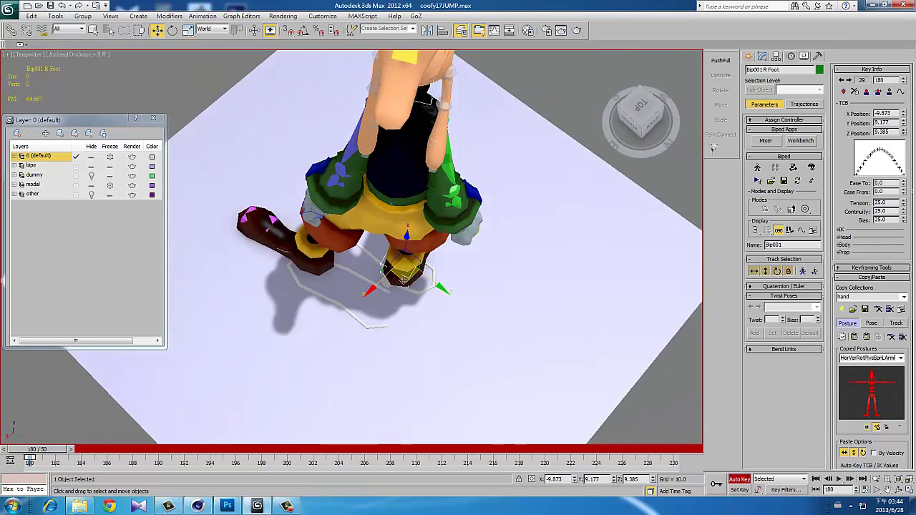
scroll(467, 302, up, 3)
drag(466, 302, 447, 326)
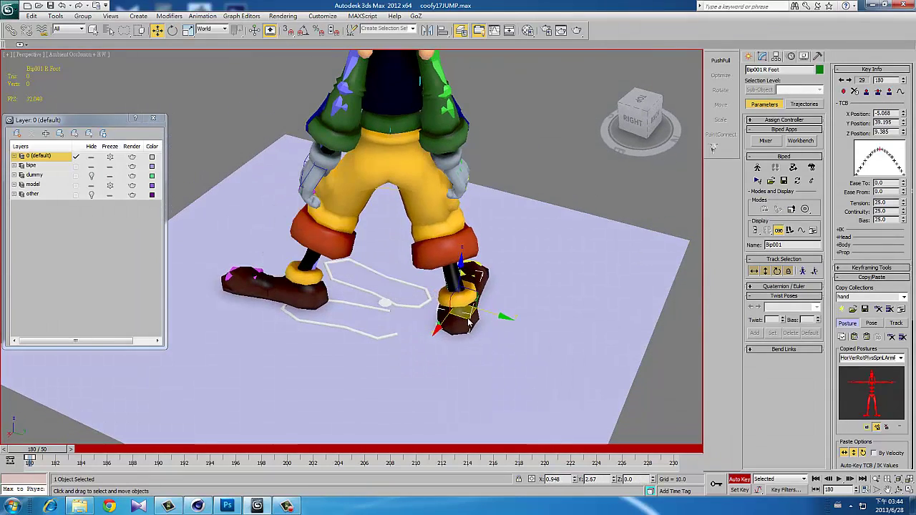
alt+middle_drag(447, 325, 468, 324)
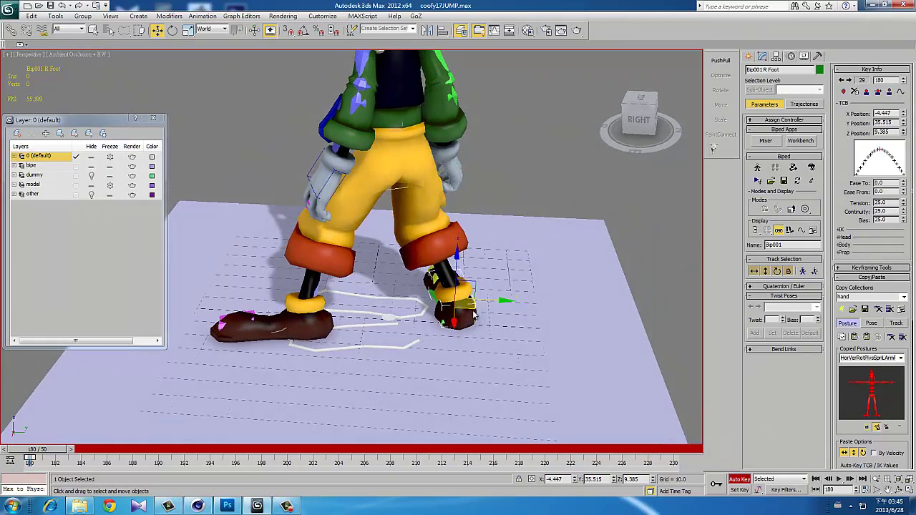
drag(473, 315, 435, 280)
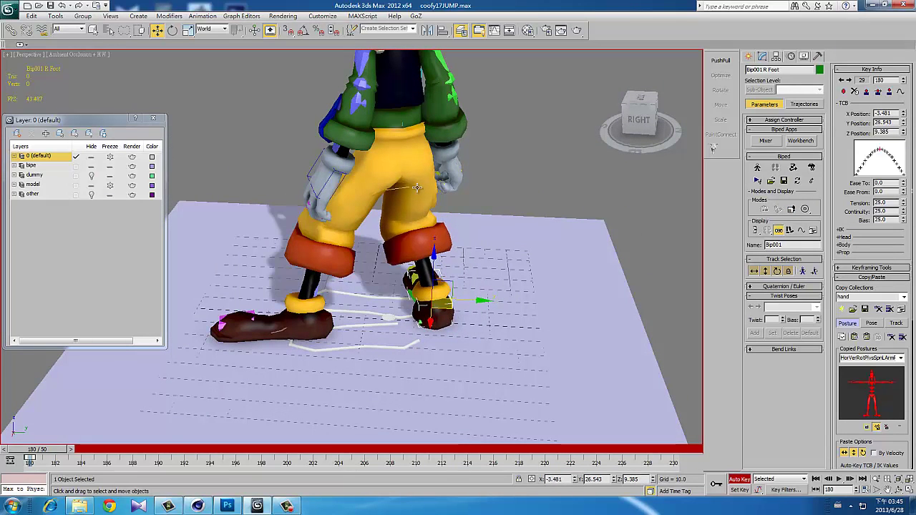
click(395, 172)
- Tilt the pelvis Bip001 and slide the left foot over to the left
alt+middle_drag(395, 172, 415, 143)
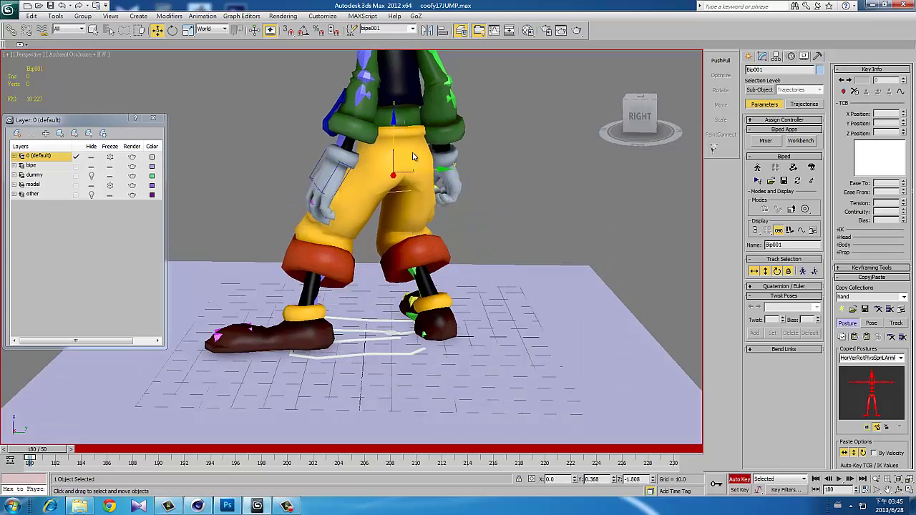
key(e)
right_click(415, 140)
drag(414, 143, 422, 154)
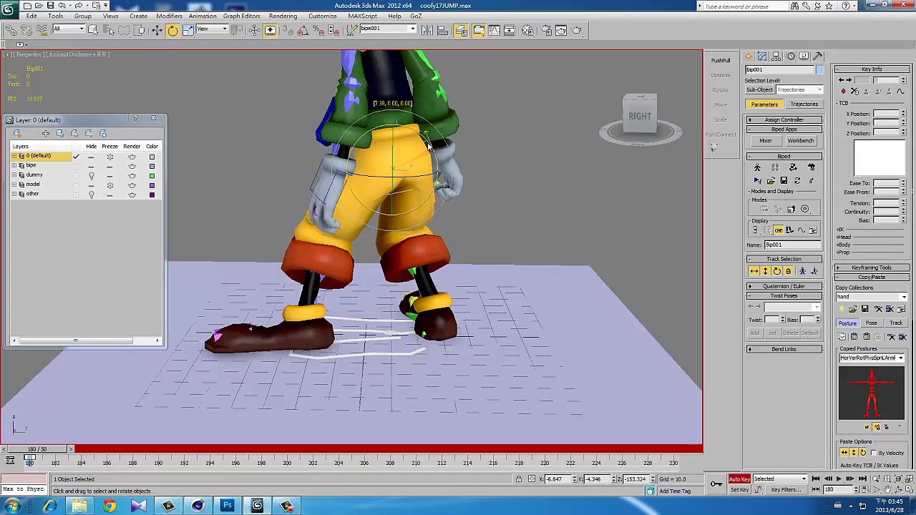
click(429, 319)
mouse_move(430, 320)
alt+middle_down()
mouse_move(383, 304)
mouse_move(394, 302)
alt+middle_up()
mouse_move(413, 313)
mouse_down()
mouse_move(380, 315)
mouse_move(377, 289)
mouse_up()
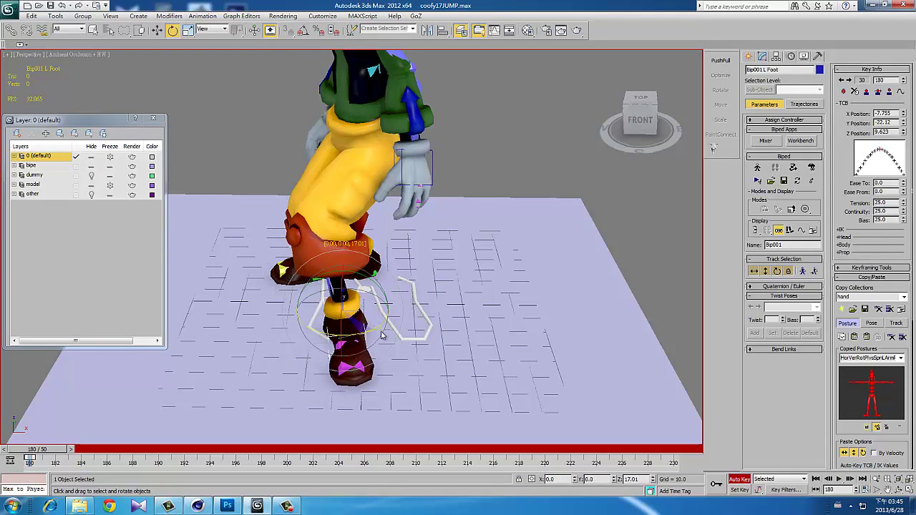
- Bend both knees by rotating the left and right calves in Local coordinates
key(w)
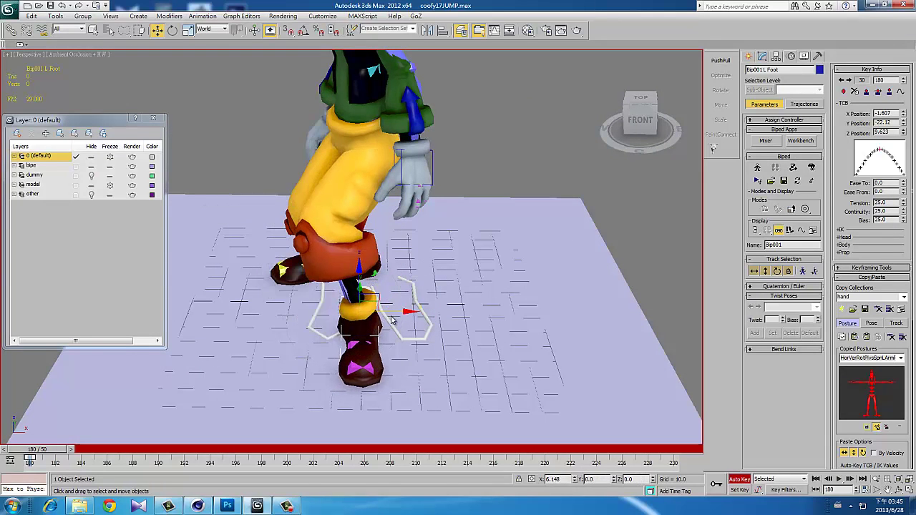
click(366, 309)
key(e)
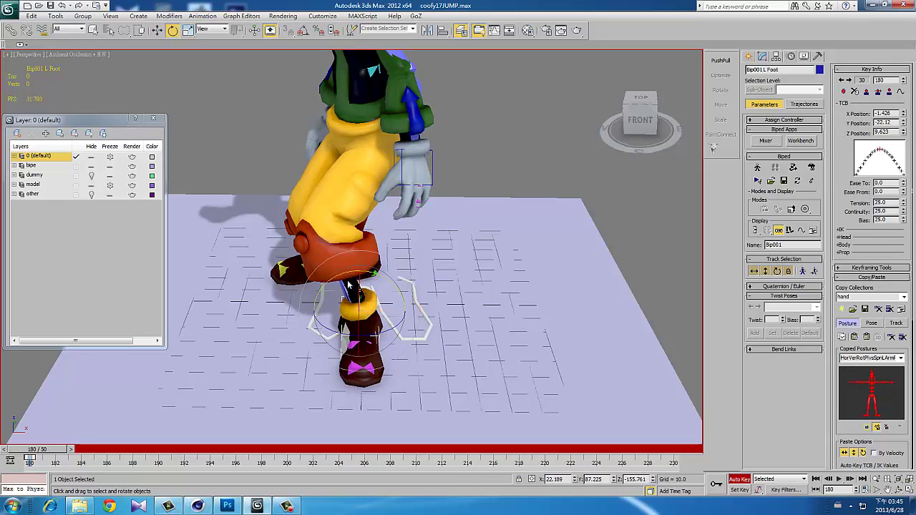
mouse_move(392, 266)
mouse_down()
mouse_move(409, 229)
mouse_move(404, 239)
mouse_up()
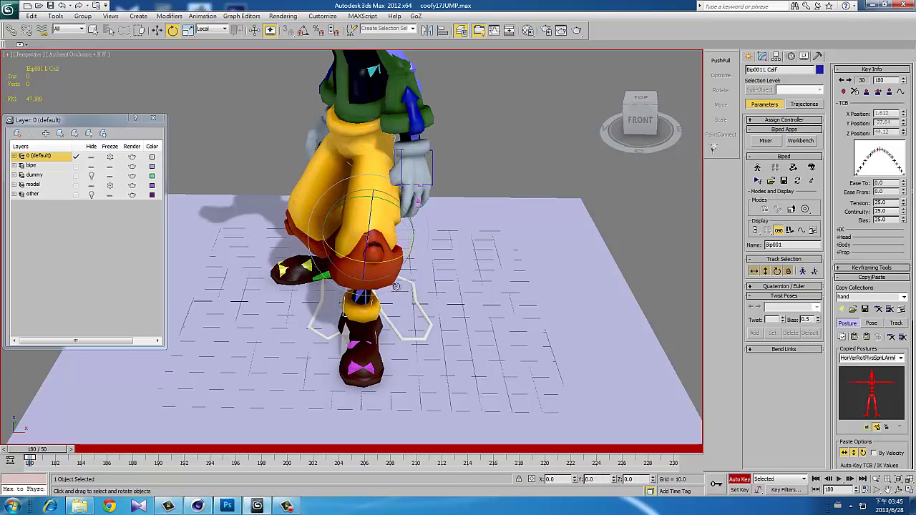
mouse_move(404, 240)
alt+middle_down()
mouse_move(391, 267)
mouse_move(321, 182)
alt+middle_up()
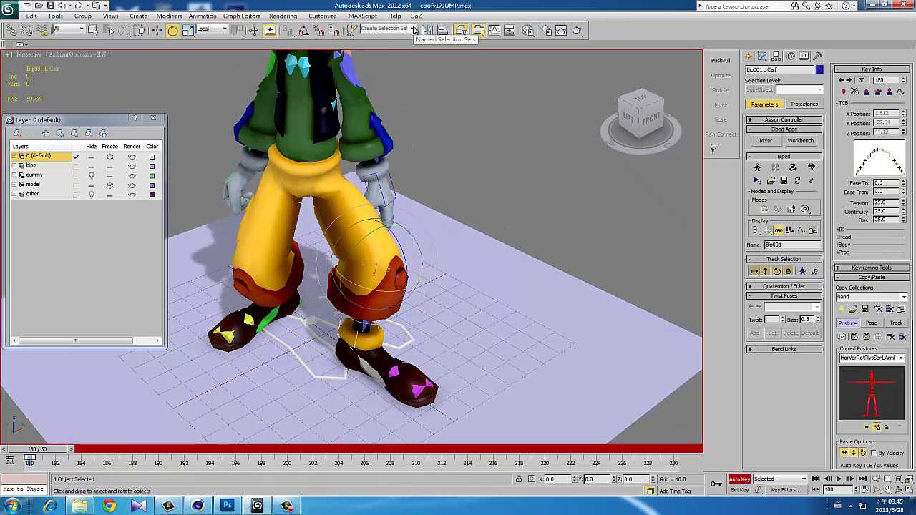
mouse_move(386, 215)
alt+middle_down()
mouse_move(373, 162)
mouse_move(359, 272)
alt+middle_up()
click(373, 162)
click(336, 292)
drag(336, 292, 336, 299)
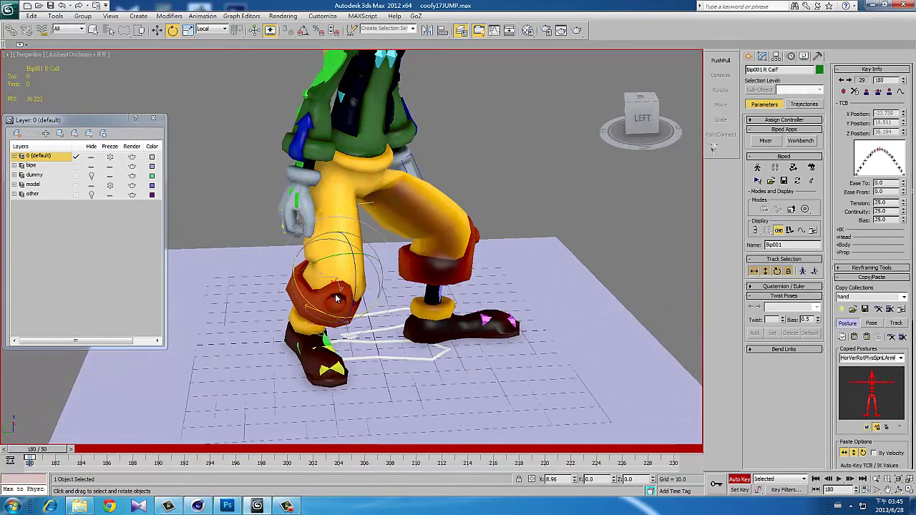
- Select the spine named selection set and lean the upper body forward
mouse_move(336, 299)
alt+middle_down()
mouse_move(380, 166)
mouse_move(388, 277)
alt+middle_up()
click(389, 28)
click(379, 42)
drag(388, 277, 387, 215)
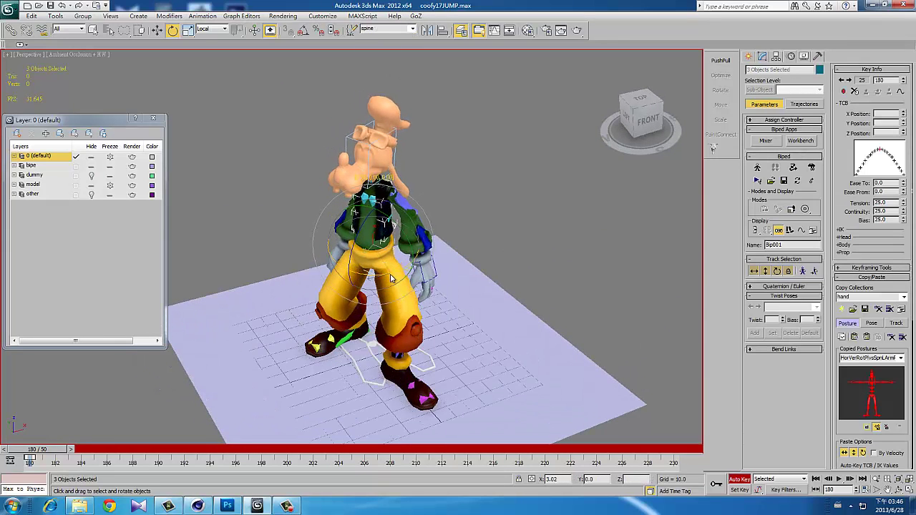
- Raise the left upper arm so the hand sits in front of the face
click(382, 163)
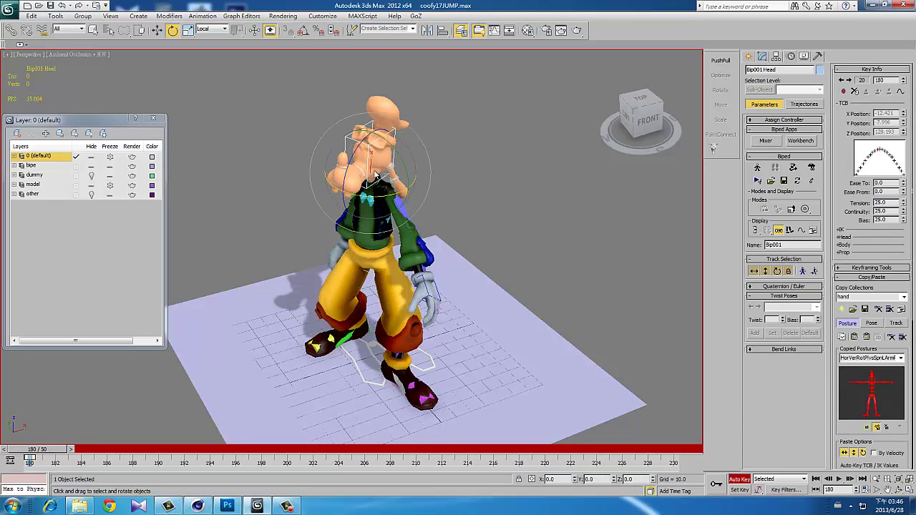
drag(382, 163, 386, 183)
click(384, 174)
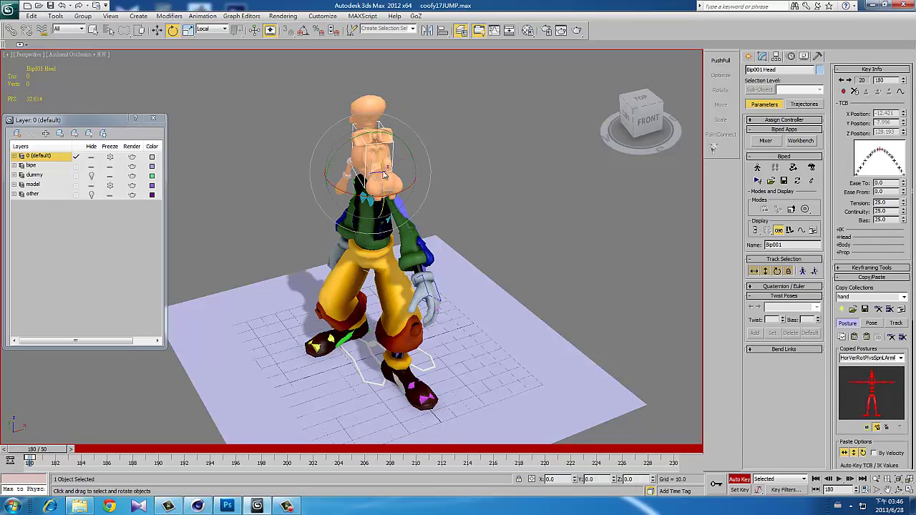
mouse_move(385, 173)
alt+middle_down()
mouse_move(394, 247)
mouse_move(346, 275)
mouse_move(362, 243)
mouse_move(315, 228)
alt+middle_up()
click(392, 215)
- Select the left hand's finger bones and bend them downward
click(345, 275)
scroll(362, 243, up, 3)
scroll(315, 229, up, 2)
double_click(305, 217)
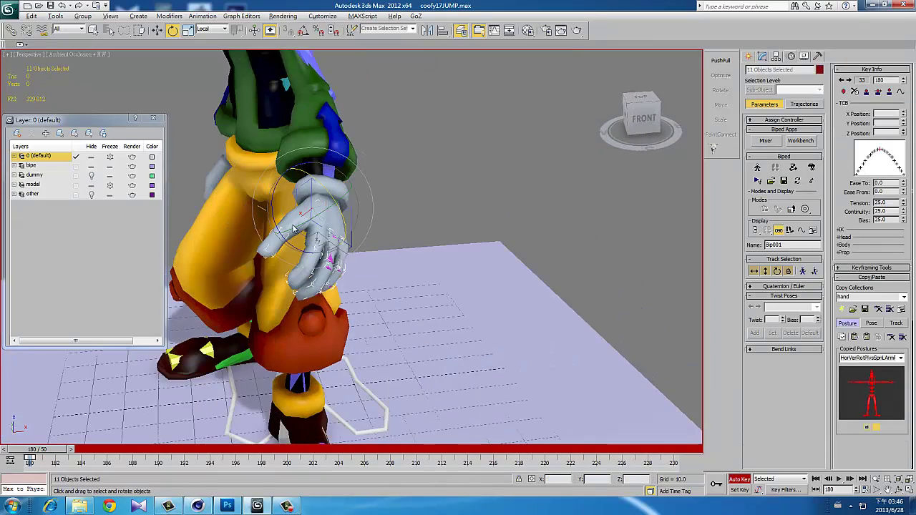
alt+double_click(342, 236)
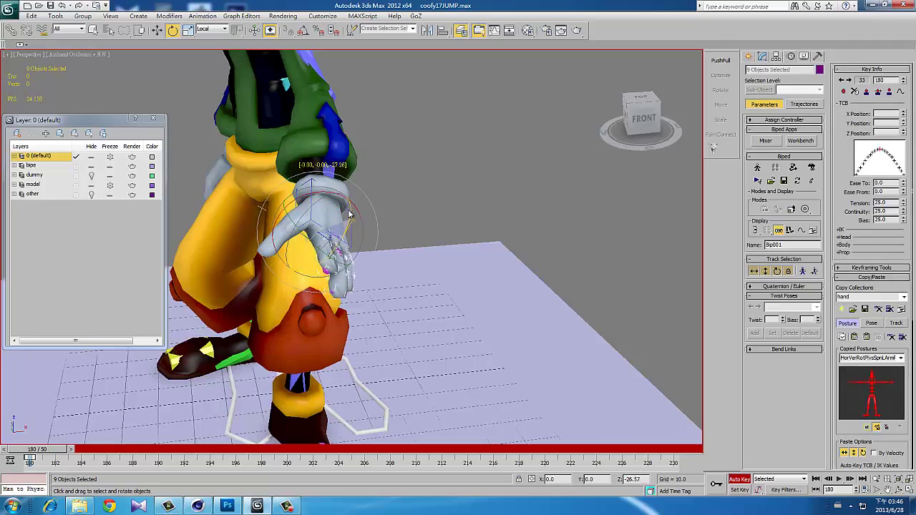
mouse_move(342, 236)
alt+middle_down()
mouse_move(402, 226)
mouse_move(368, 206)
mouse_move(507, 158)
mouse_move(517, 177)
mouse_move(474, 198)
alt+middle_up()
scroll(369, 209, up, 4)
- Curl the left fingers slightly and bend the left thumb toward the palm
double_click(516, 177)
drag(475, 198, 418, 169)
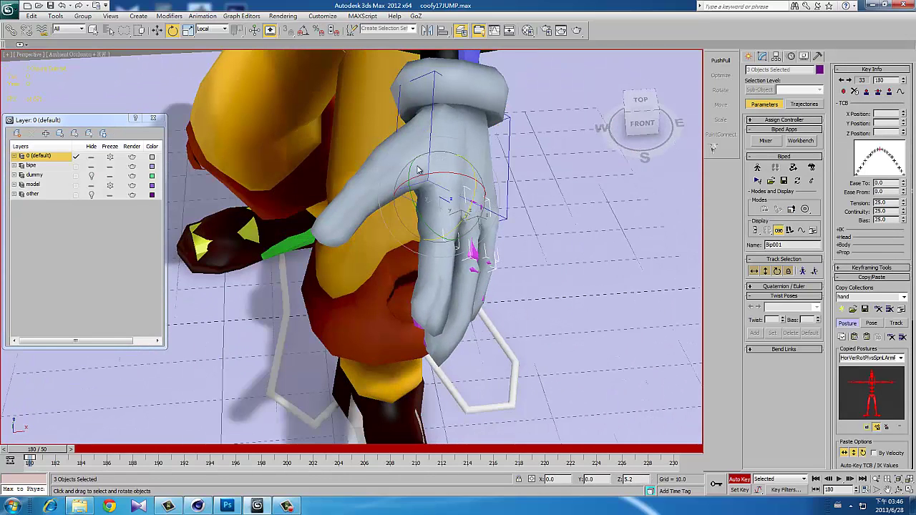
click(417, 156)
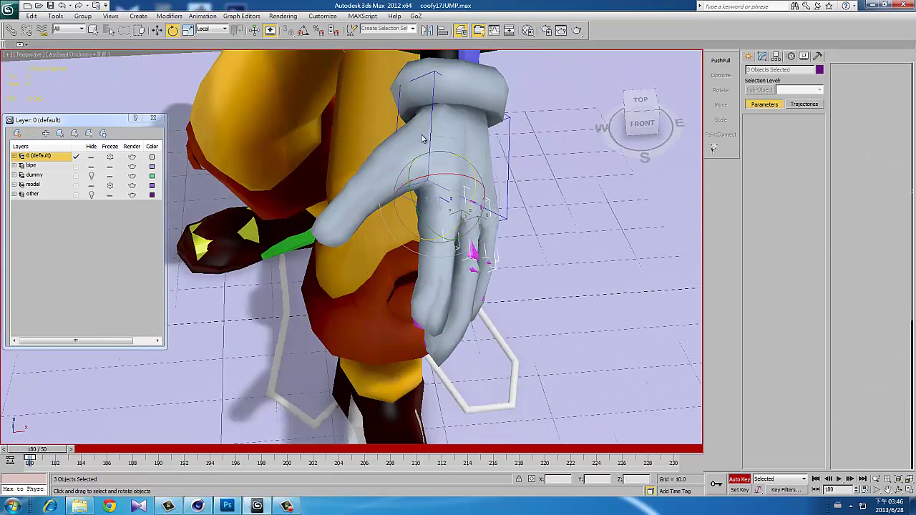
mouse_move(451, 147)
alt+middle_down()
mouse_move(429, 172)
mouse_move(336, 143)
mouse_move(419, 164)
mouse_move(490, 214)
alt+middle_up()
click(429, 172)
click(490, 219)
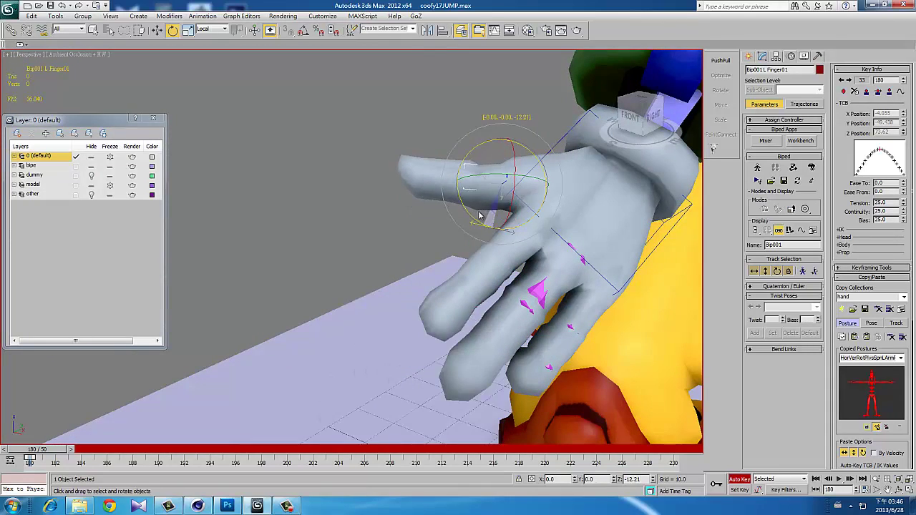
click(552, 171)
alt+middle_drag(557, 173, 525, 187)
drag(526, 188, 526, 184)
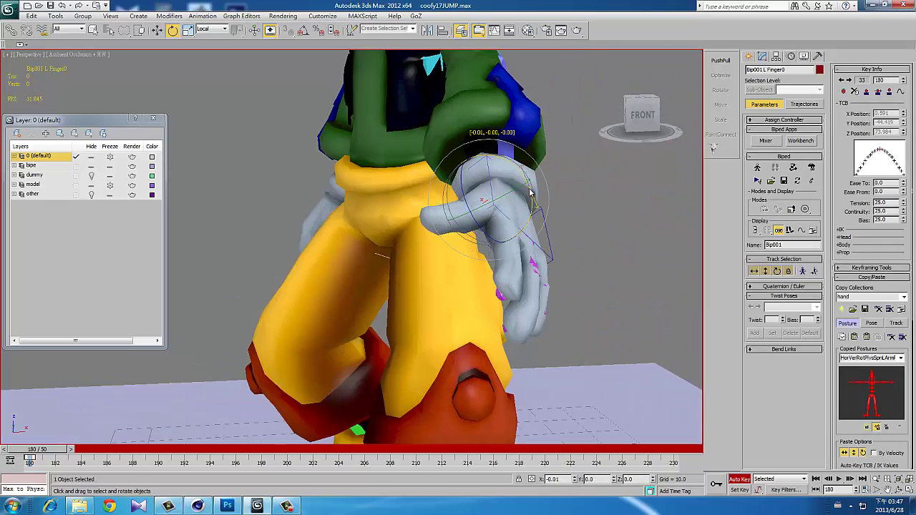
- Raise the left hand and rotate it to a new angle
alt+middle_drag(526, 184, 429, 215)
click(490, 193)
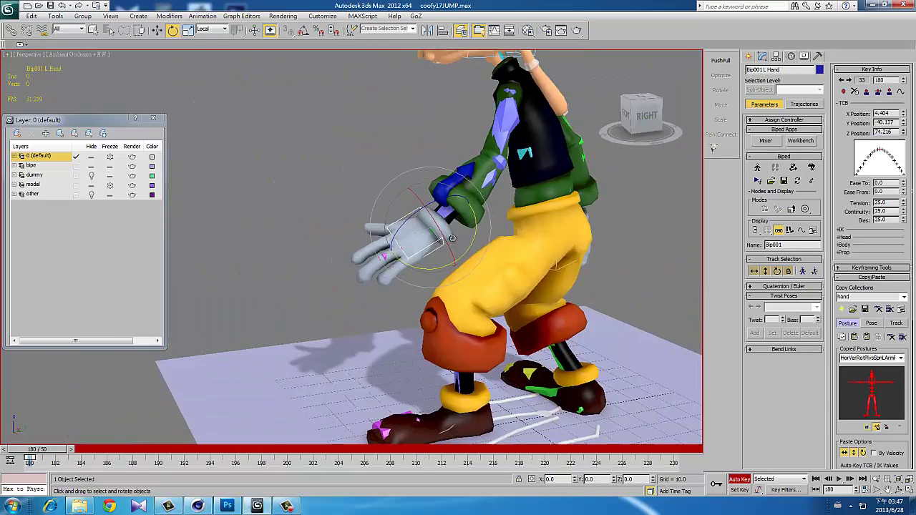
key(w)
drag(408, 250, 409, 102)
key(e)
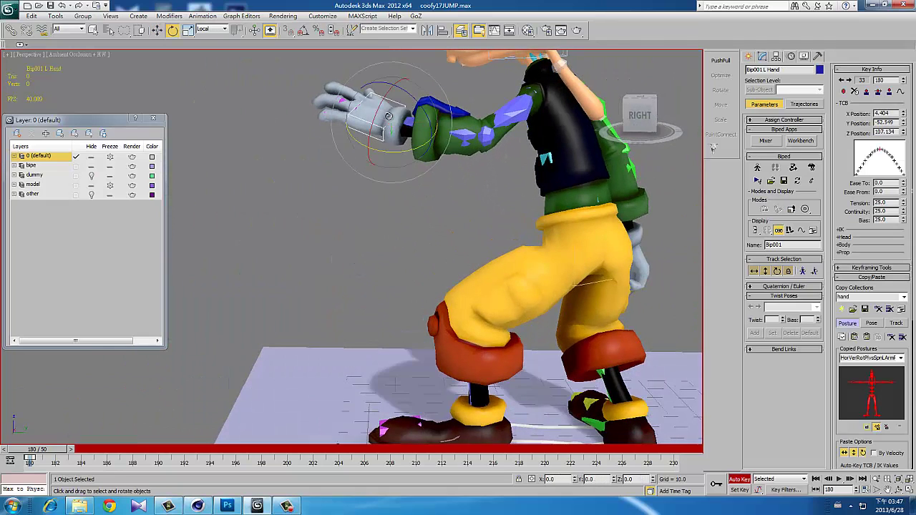
drag(404, 143, 408, 163)
mouse_move(408, 164)
alt+middle_down()
mouse_move(387, 191)
mouse_move(405, 150)
mouse_move(334, 167)
alt+middle_up()
- Swing the left forearm down about 21.5 degrees
click(341, 162)
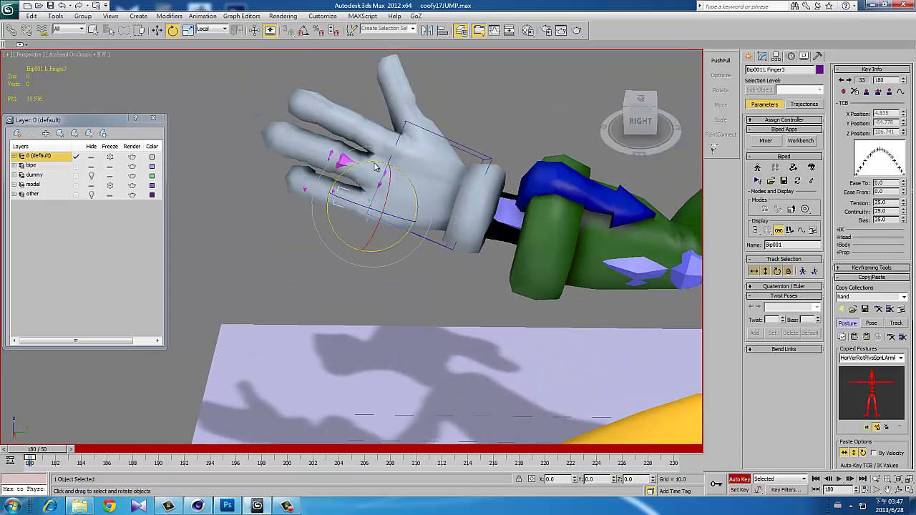
mouse_move(367, 133)
alt+middle_down()
mouse_move(327, 174)
mouse_move(315, 165)
mouse_move(414, 226)
alt+middle_up()
click(327, 174)
click(422, 236)
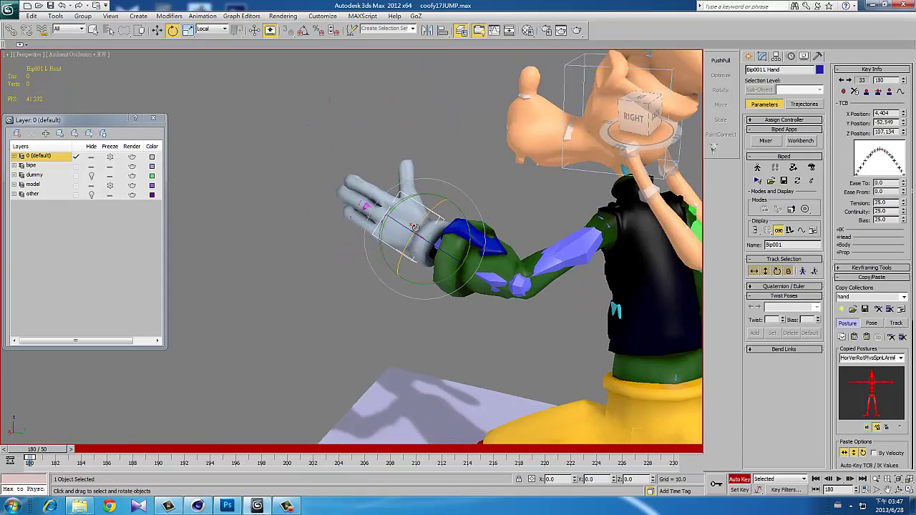
click(498, 268)
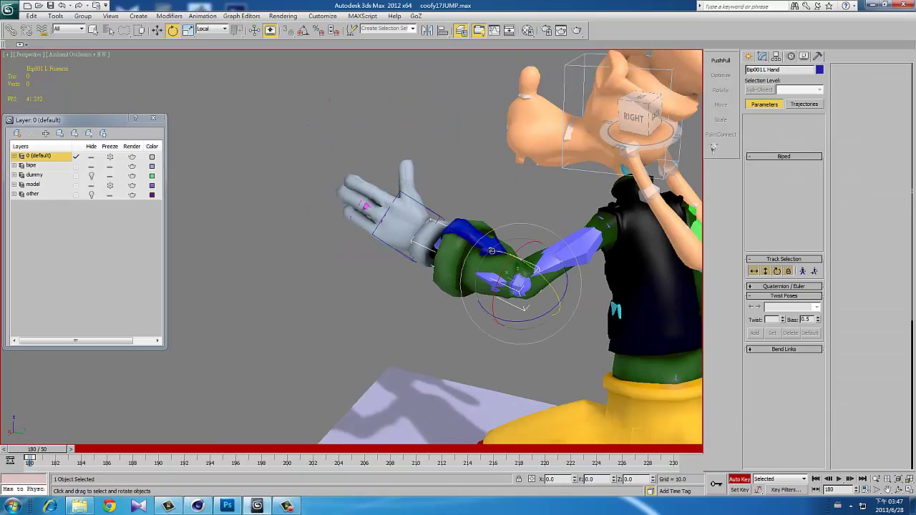
mouse_move(541, 265)
mouse_down()
mouse_move(545, 280)
mouse_move(495, 247)
mouse_move(608, 211)
mouse_up()
click(613, 208)
click(613, 209)
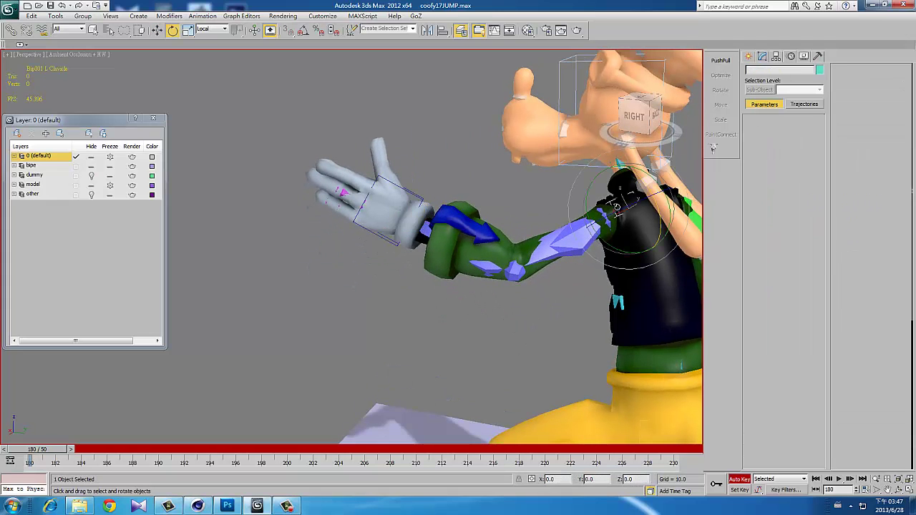
click(487, 265)
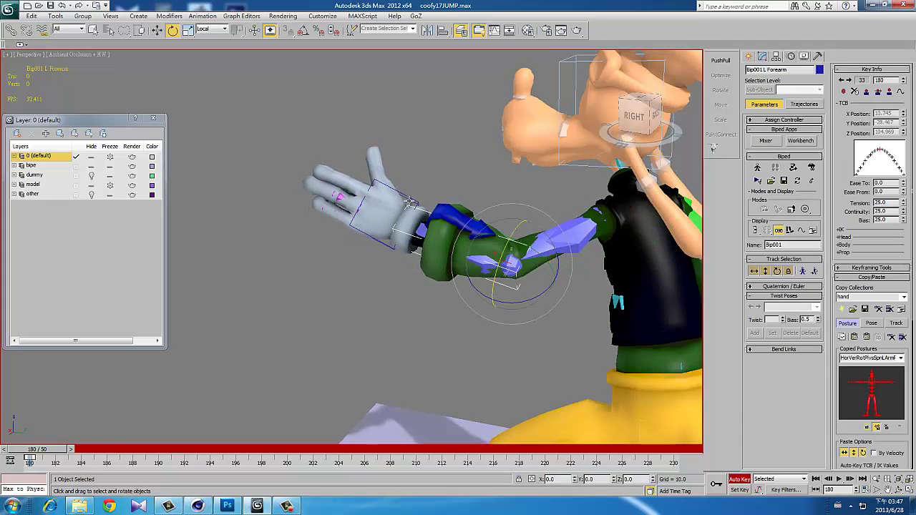
- Select the left hand with all its fingers for the LArmLFing03 posture in the 'hand' collection
click(371, 204)
mouse_move(372, 204)
alt+middle_down()
mouse_move(419, 216)
mouse_move(390, 199)
alt+middle_up()
double_click(390, 198)
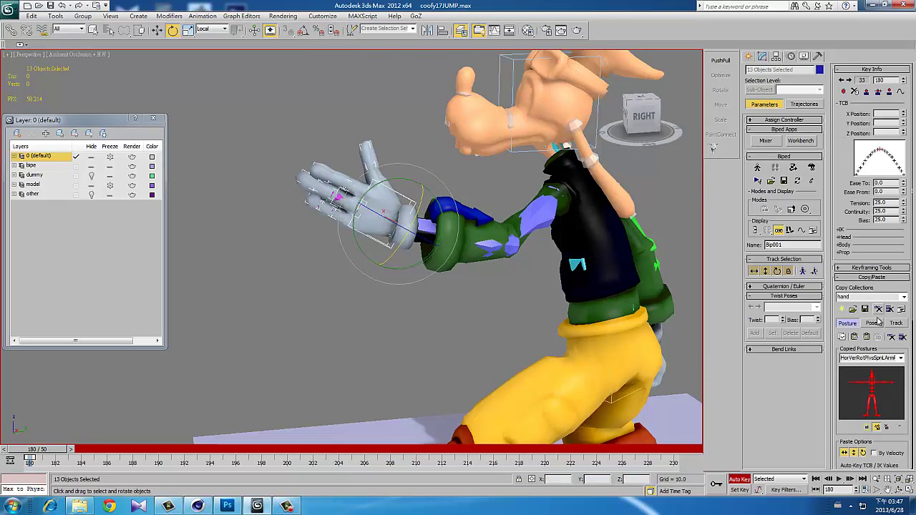
mouse_move(458, 215)
alt+middle_down()
mouse_move(503, 225)
mouse_move(494, 178)
alt+middle_up()
scroll(486, 124, up, 5)
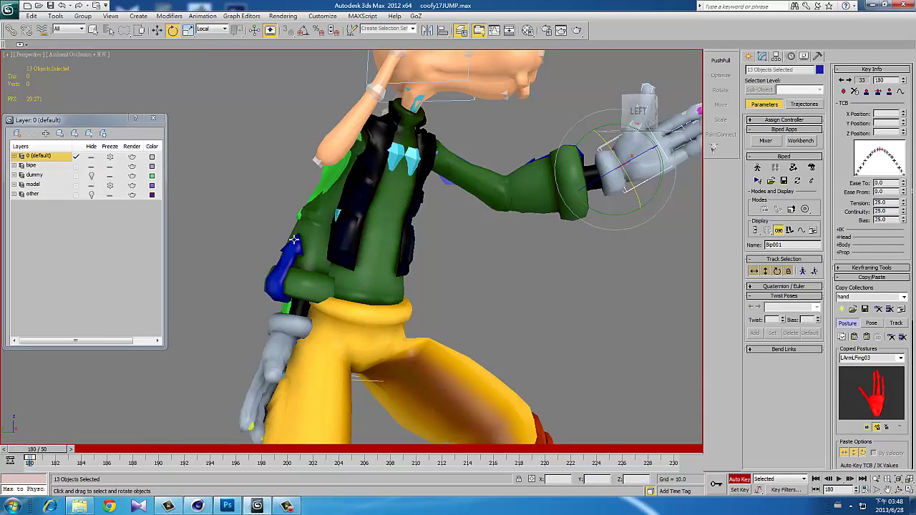
- Move the right hand up and outward and rotate the right upper arm outward
click(256, 382)
key(w)
drag(265, 317, 332, 251)
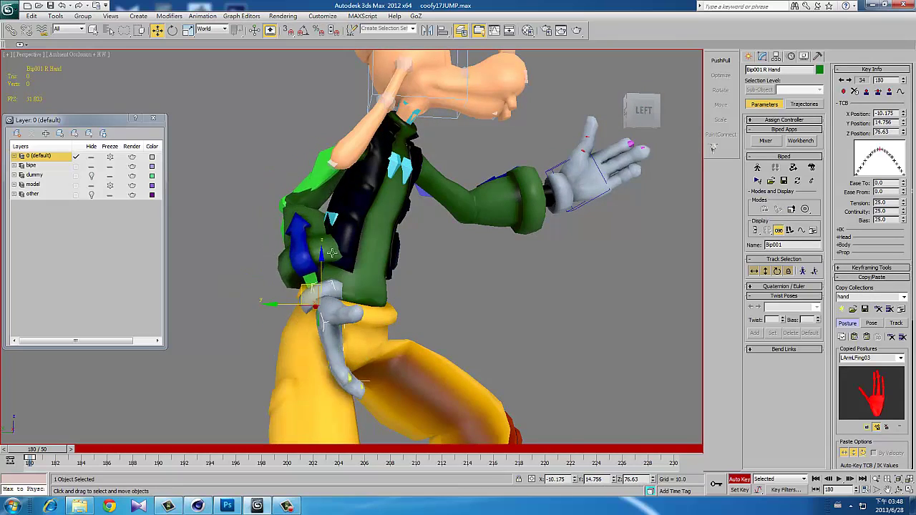
alt+middle_drag(331, 252, 304, 204)
click(304, 199)
key(e)
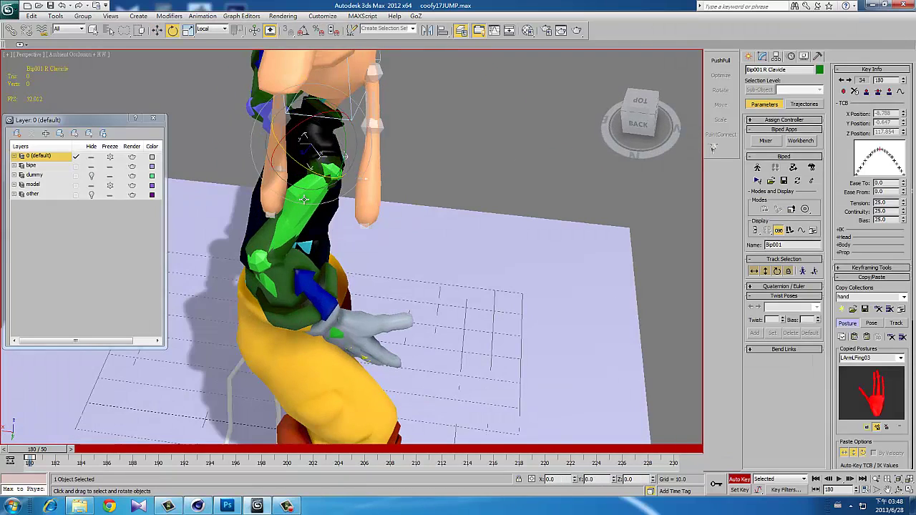
click(304, 198)
drag(304, 199, 315, 215)
alt+middle_drag(315, 214, 319, 230)
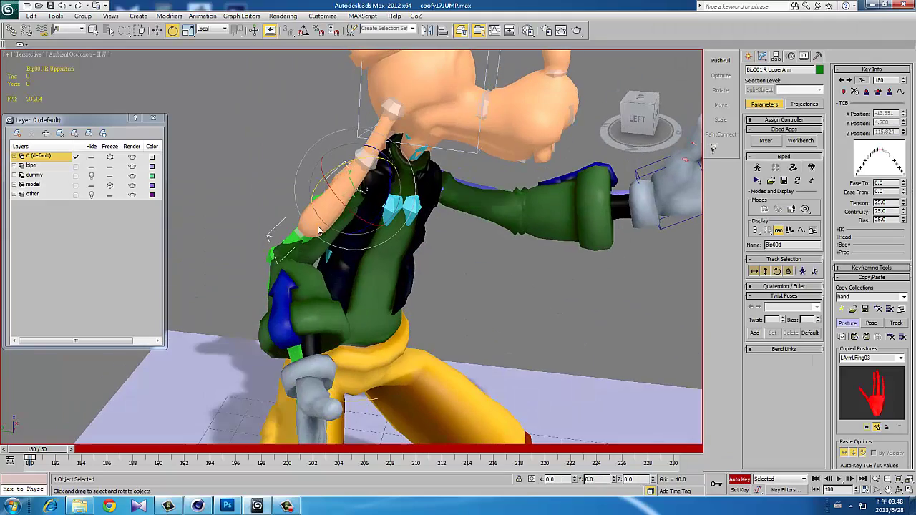
drag(319, 230, 308, 243)
- Bend and rotate the right forearm
click(272, 271)
drag(272, 272, 300, 258)
mouse_move(301, 258)
alt+middle_down()
mouse_move(360, 247)
mouse_move(285, 256)
alt+middle_up()
drag(250, 262, 290, 285)
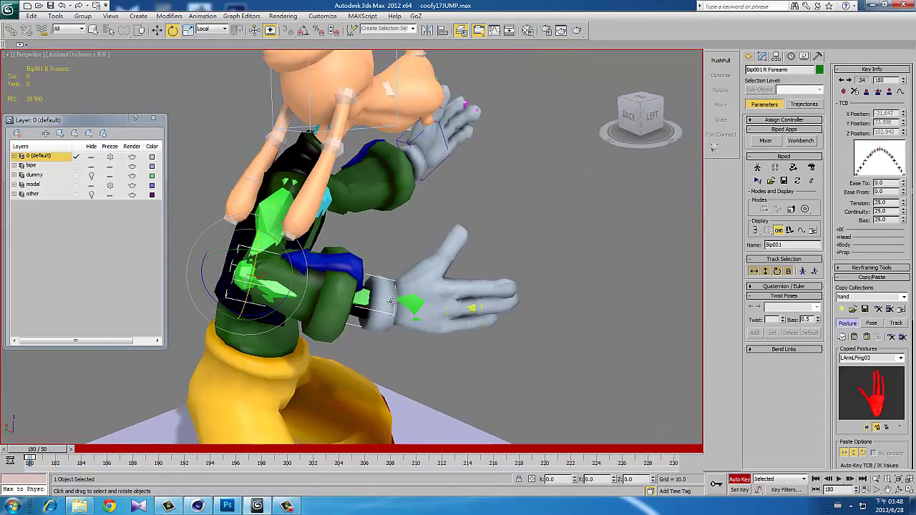
- Lower and turn the right hand so it hangs in front of the chest
mouse_move(390, 301)
alt+middle_down()
mouse_move(292, 284)
mouse_move(311, 191)
alt+middle_up()
key(w)
click(304, 149)
mouse_move(308, 150)
mouse_down()
mouse_move(331, 180)
mouse_move(315, 190)
mouse_up()
key(e)
key(w)
alt+middle_drag(315, 189, 319, 195)
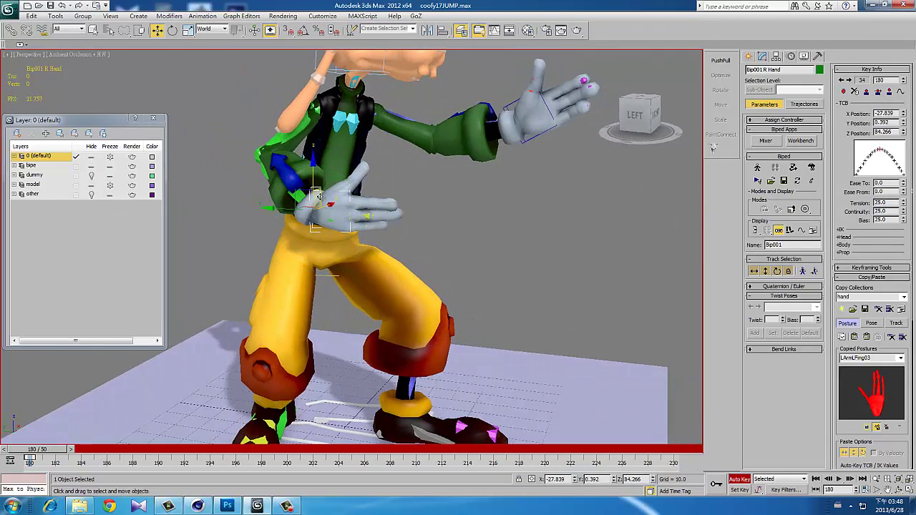
mouse_move(319, 195)
mouse_down()
mouse_move(306, 181)
mouse_move(329, 193)
mouse_up()
key(e)
mouse_move(329, 194)
alt+middle_down()
mouse_move(258, 204)
mouse_move(344, 151)
mouse_move(361, 169)
alt+middle_up()
click(319, 170)
- Swing Bip001 R Forearm to a new angle, keyed at frame 180
drag(361, 169, 375, 148)
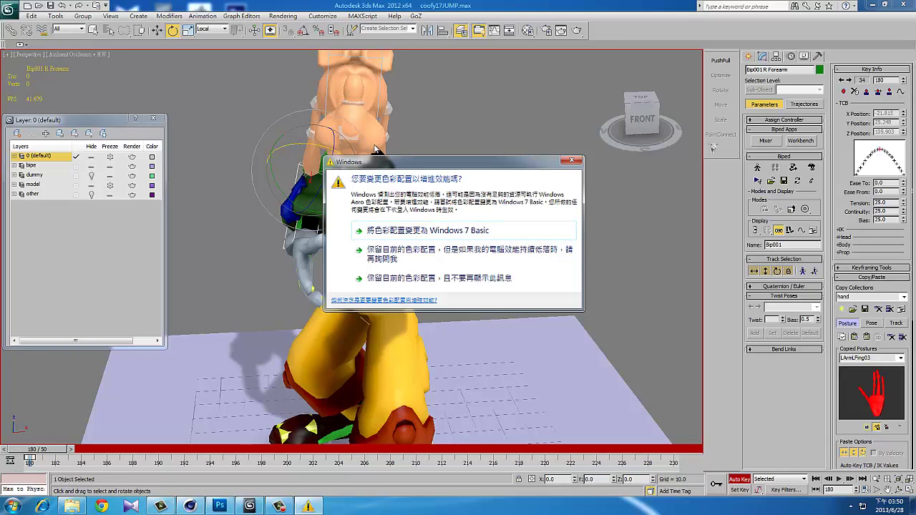
- Dismiss the Windows colour-scheme prompt and raise the right upper arm
click(403, 230)
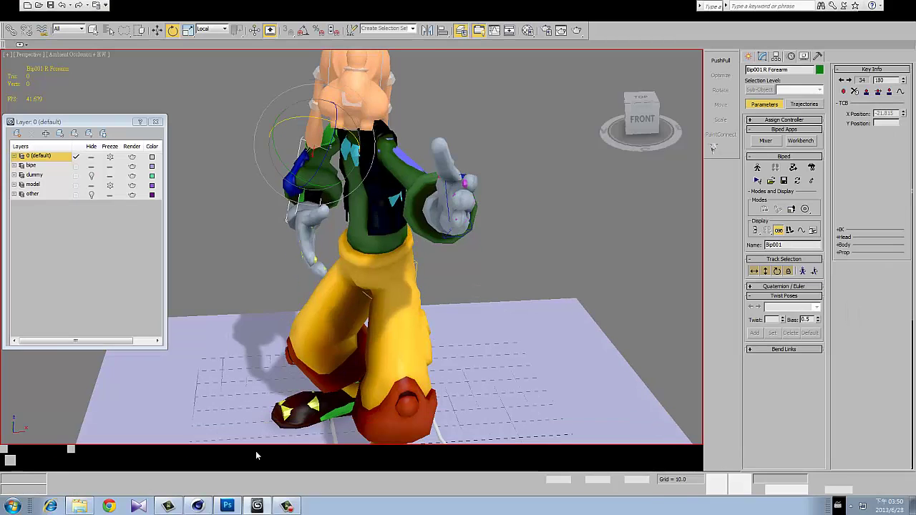
mouse_move(351, 306)
alt+middle_down()
mouse_move(411, 230)
mouse_move(308, 179)
alt+middle_up()
click(308, 179)
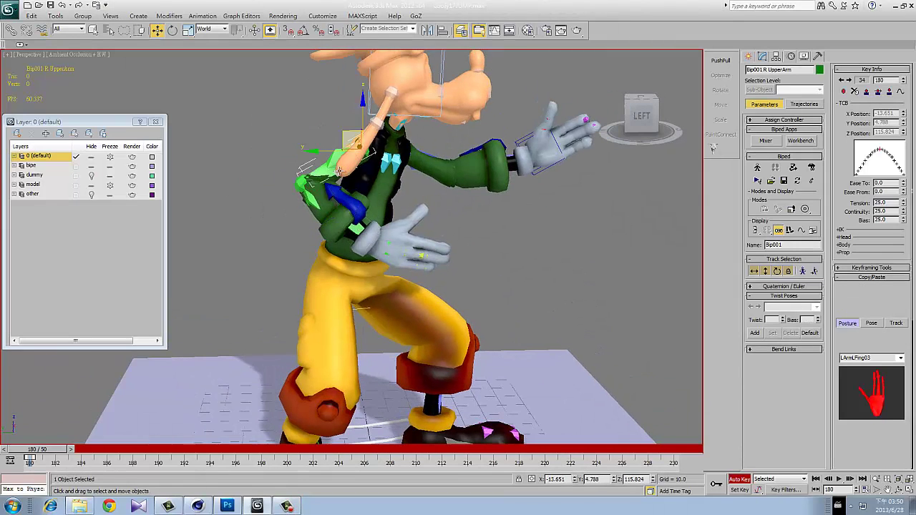
drag(343, 157, 364, 183)
alt+middle_drag(364, 183, 294, 190)
- Bend the right thumb base R Finger0 by -5.2, deselect, and switch to wireframe
click(293, 190)
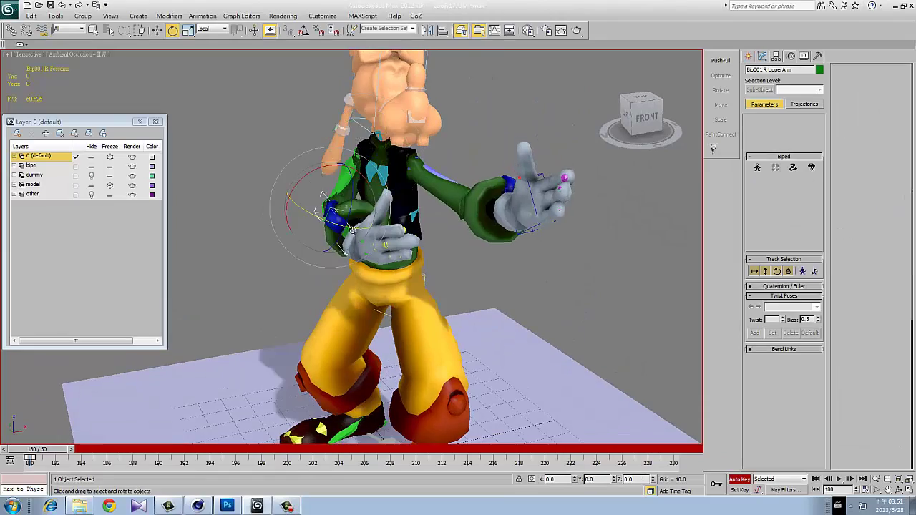
click(370, 208)
mouse_move(371, 208)
alt+middle_down()
mouse_move(418, 240)
mouse_move(399, 203)
mouse_move(499, 191)
alt+middle_up()
scroll(419, 241, up, 2)
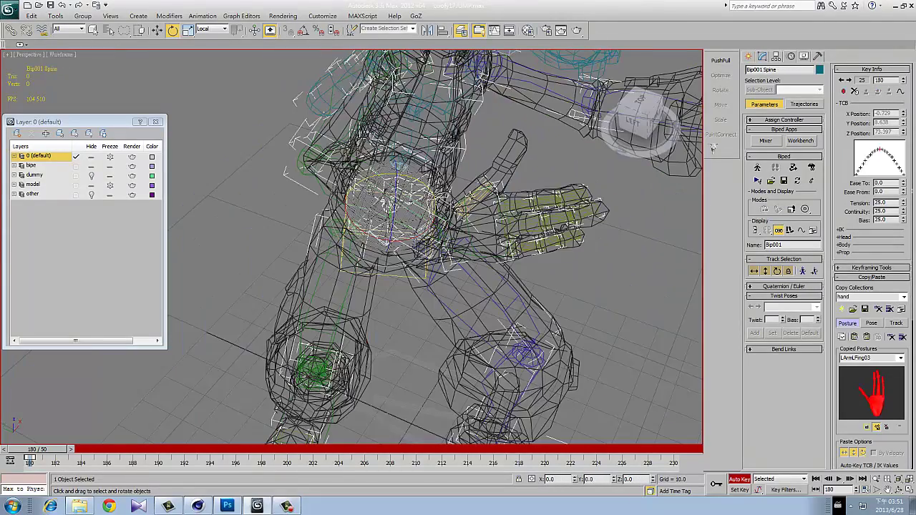
click(499, 191)
drag(499, 190, 501, 170)
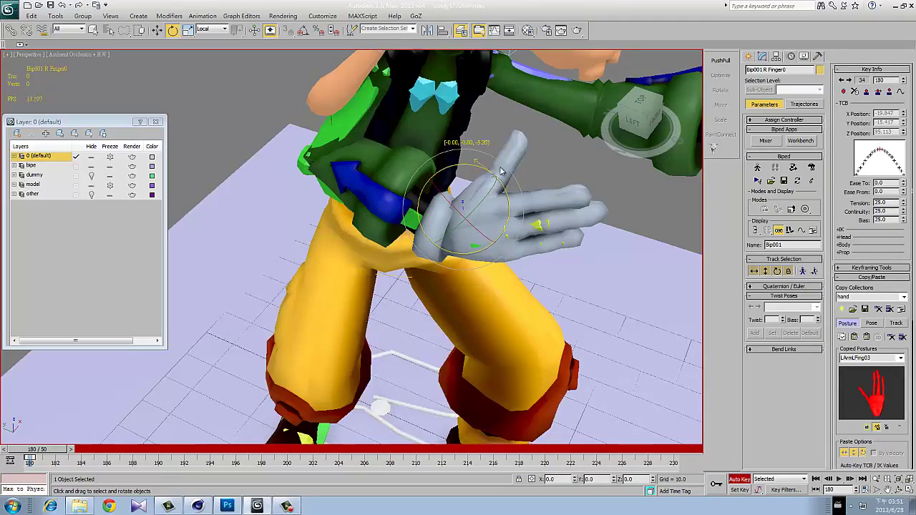
click(511, 174)
key(F3)
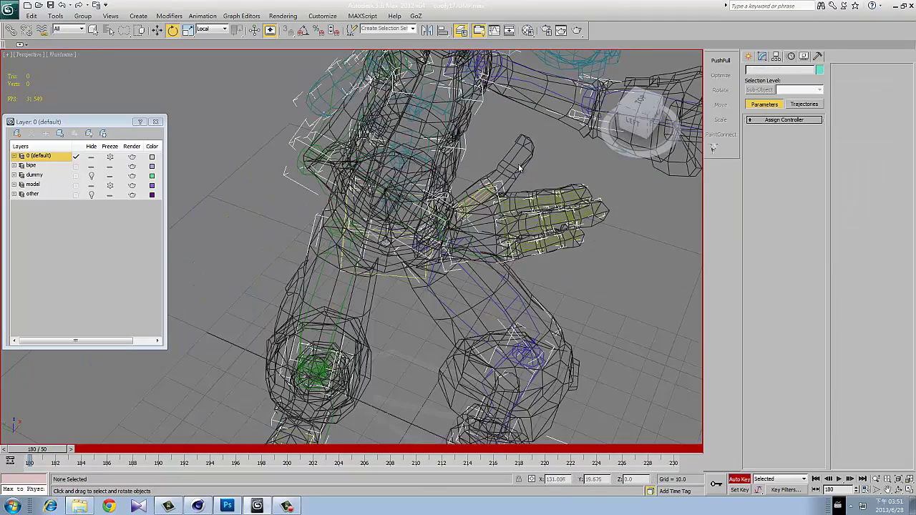
- Select the right thumb base and expand the layer groups to list the biped's bones
mouse_move(520, 168)
alt+middle_down()
mouse_move(377, 240)
mouse_move(396, 217)
alt+middle_up()
click(394, 231)
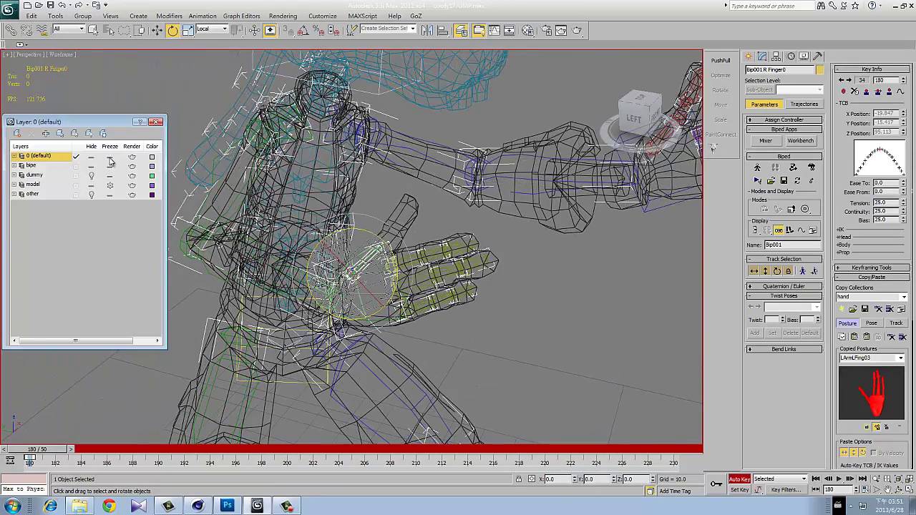
click(92, 198)
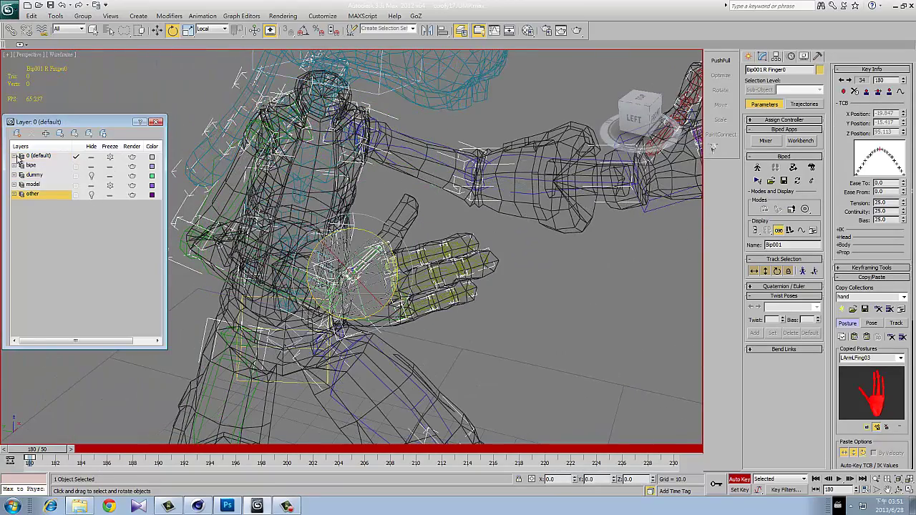
click(70, 174)
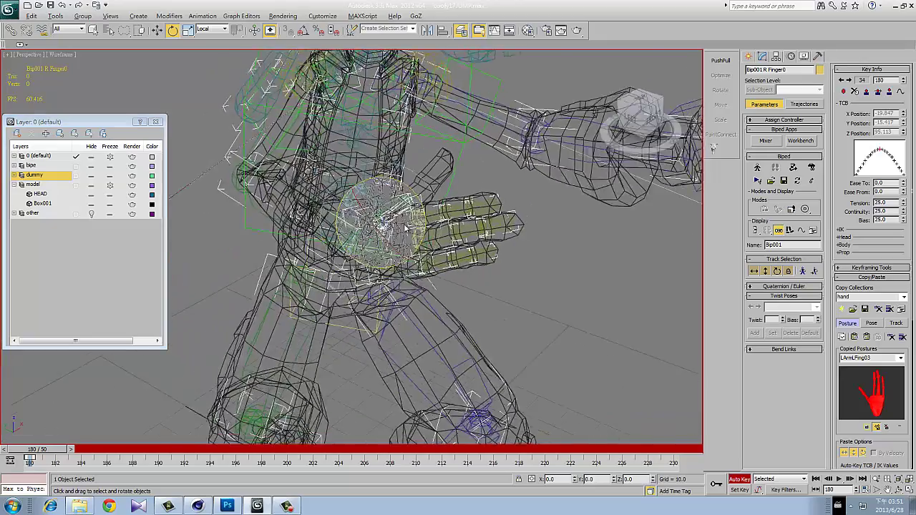
alt+middle_drag(401, 236, 463, 177)
click(13, 214)
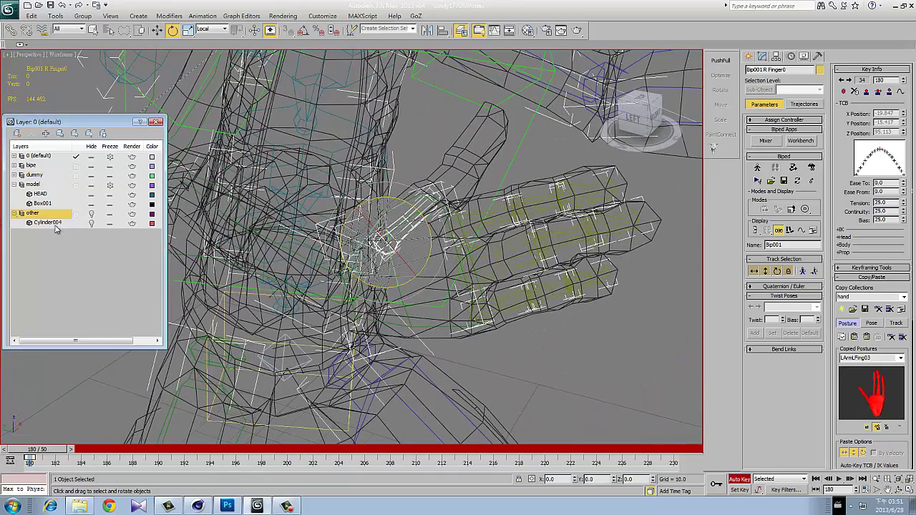
click(14, 175)
click(13, 165)
- Widen the layer name column and the Layer dialog to reveal all columns
drag(159, 175, 160, 231)
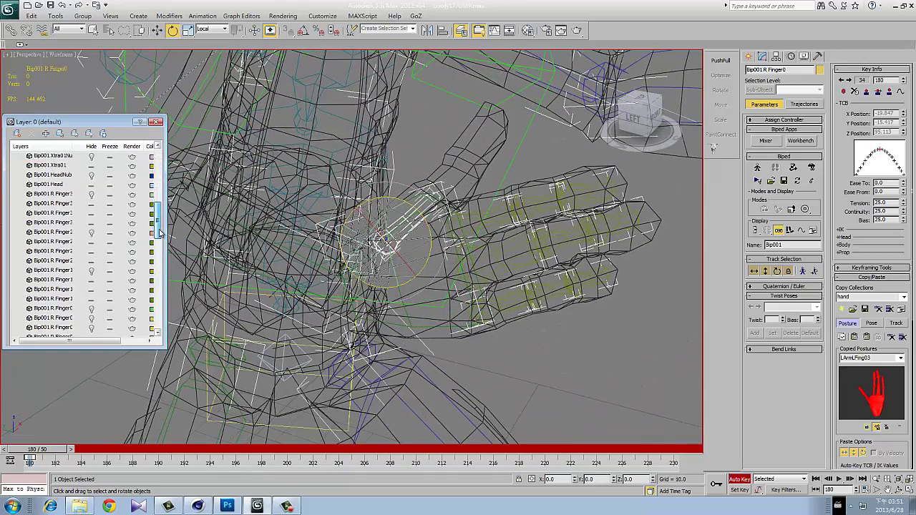
drag(71, 148, 88, 152)
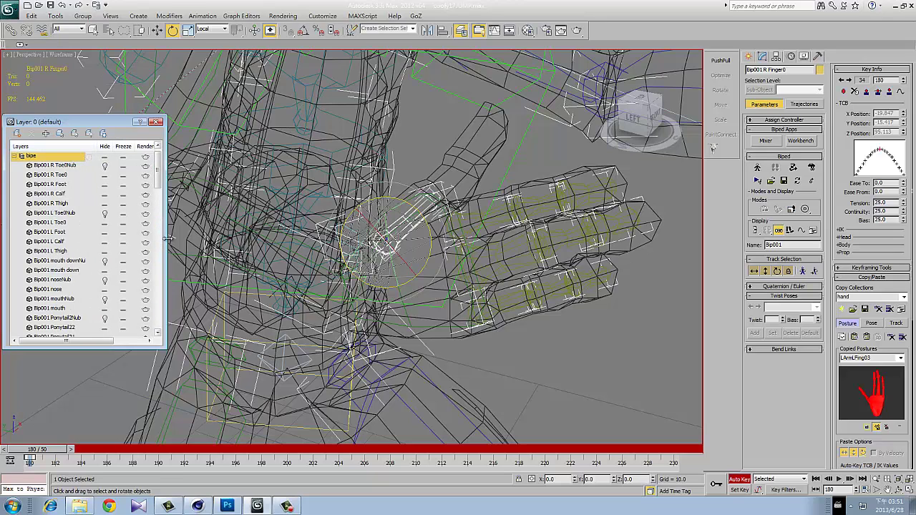
drag(165, 239, 312, 239)
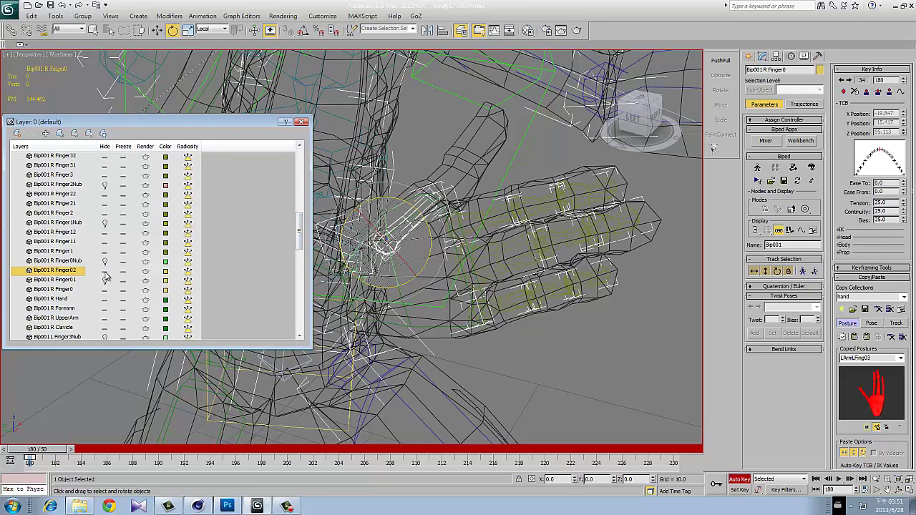
- Select the Bip001 R Finger01 bones and switch the viewport back to shaded display
click(105, 279)
alt+middle_drag(401, 214, 468, 181)
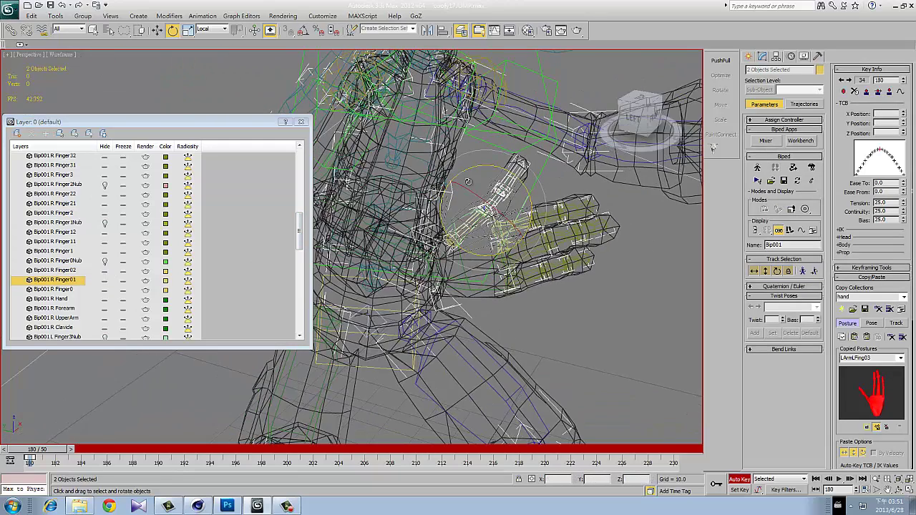
key(F3)
scroll(303, 227, up, 4)
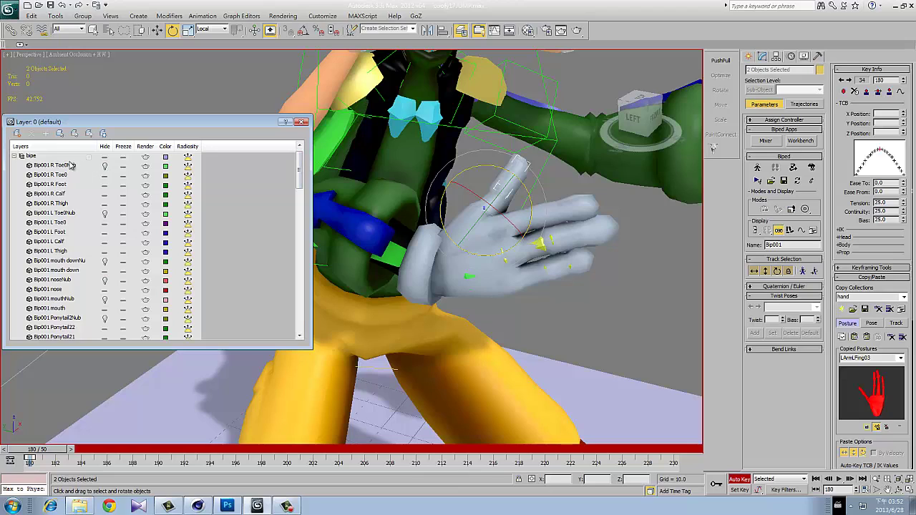
- Collapse the bipe layer, select the right hand in Move mode, and zoom out to a perspective view
click(13, 156)
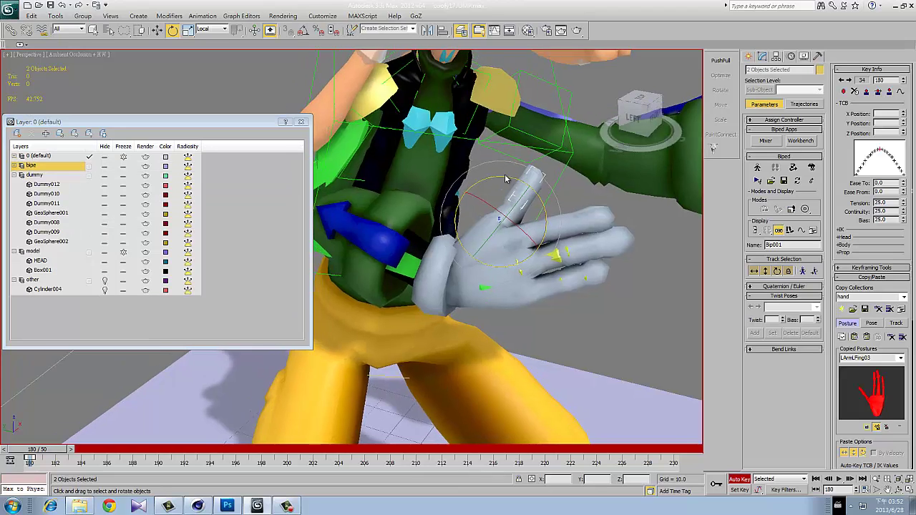
alt+middle_drag(386, 229, 465, 229)
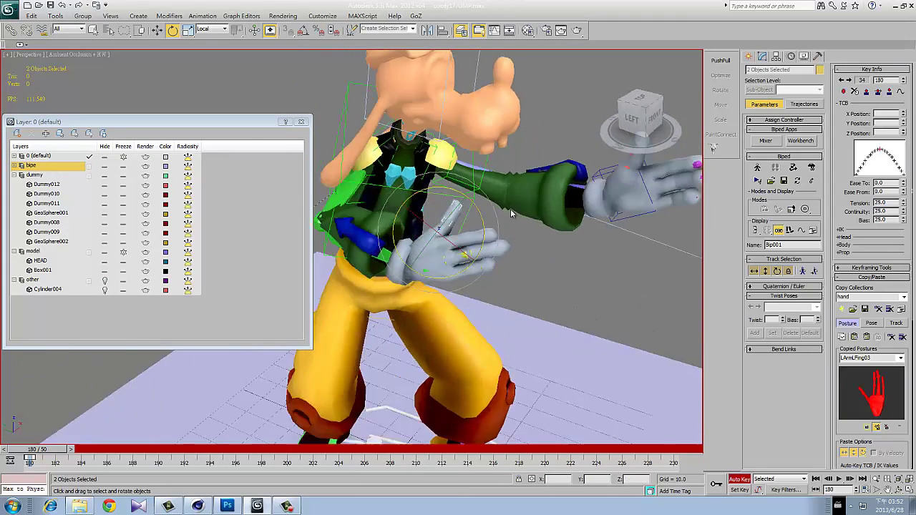
click(430, 258)
key(w)
key(f)
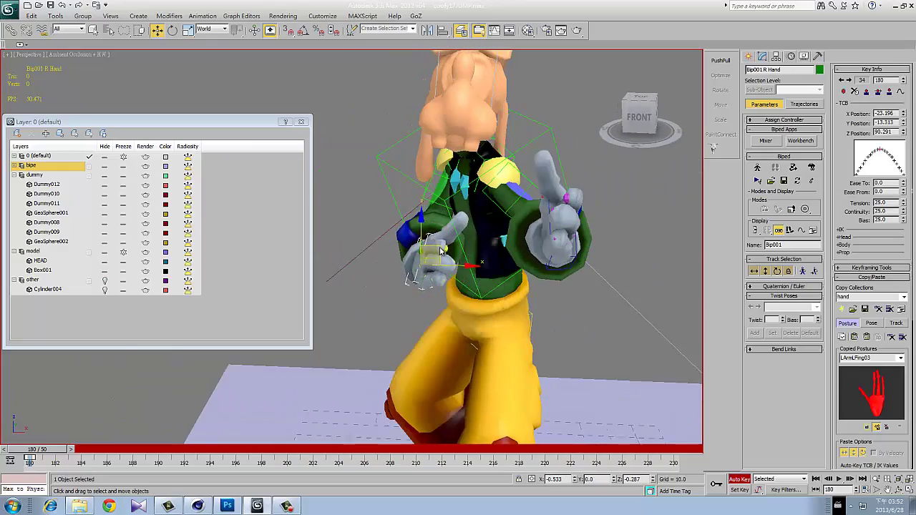
key(z)
scroll(442, 232, down, 5)
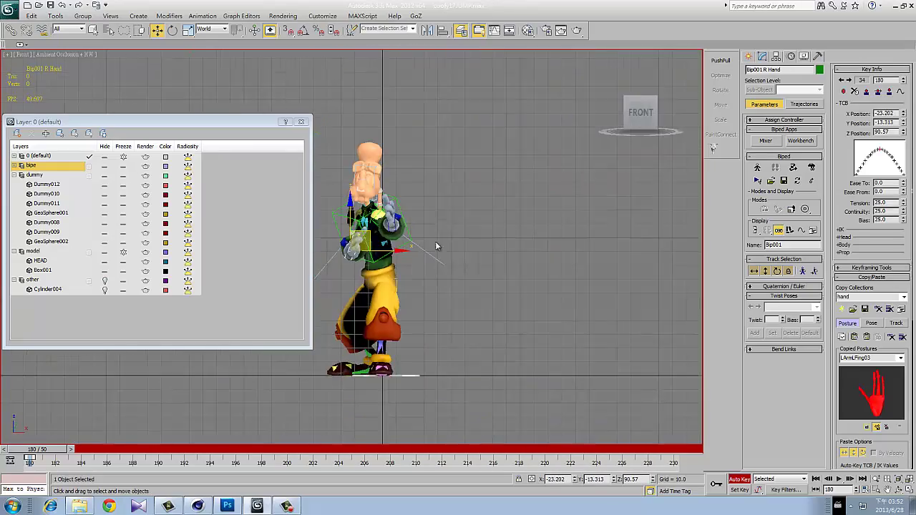
mouse_move(435, 246)
alt+middle_down()
mouse_move(502, 268)
mouse_move(503, 202)
mouse_move(452, 177)
mouse_move(545, 215)
mouse_move(432, 255)
mouse_move(349, 325)
alt+middle_up()
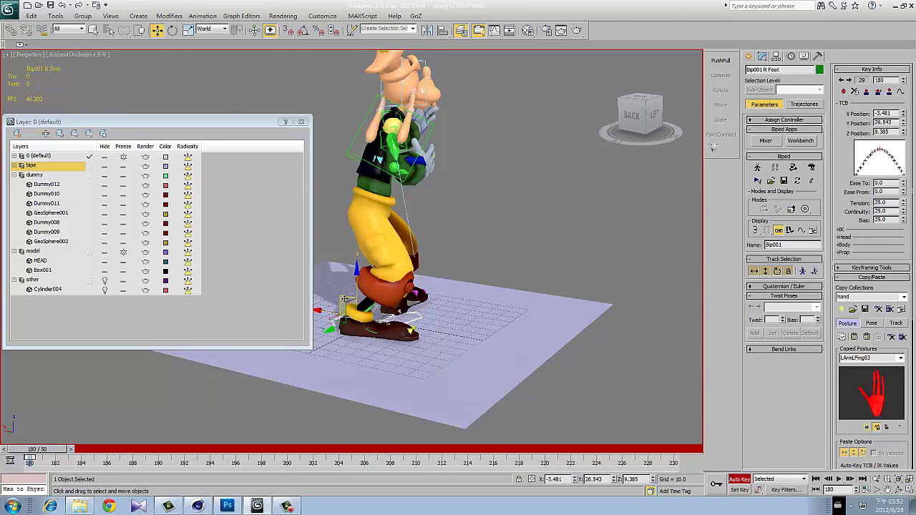
- Move and rotate Bip001 R Foot flat, ending at X 2.207, Y 25.899, Z 13.066
drag(339, 317, 346, 320)
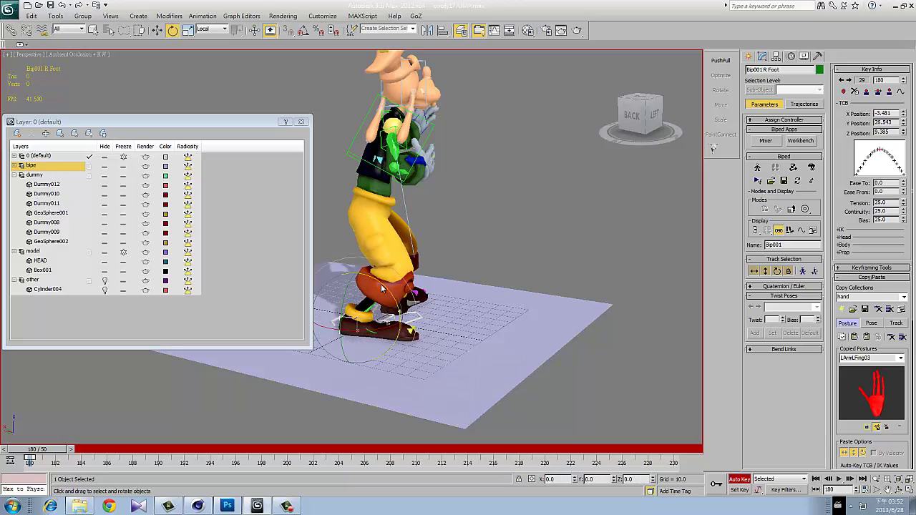
drag(381, 288, 394, 304)
click(390, 329)
mouse_move(390, 329)
alt+middle_down()
mouse_move(476, 265)
mouse_move(382, 309)
alt+middle_up()
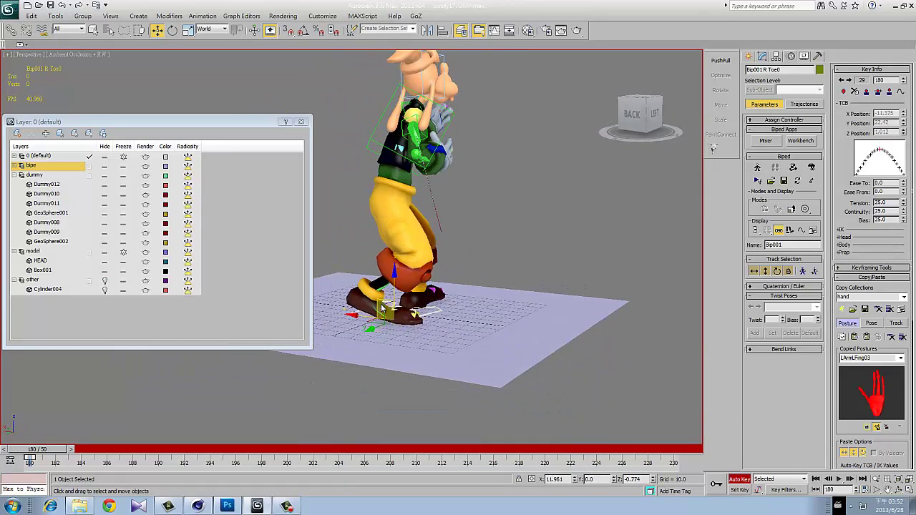
key(e)
click(382, 301)
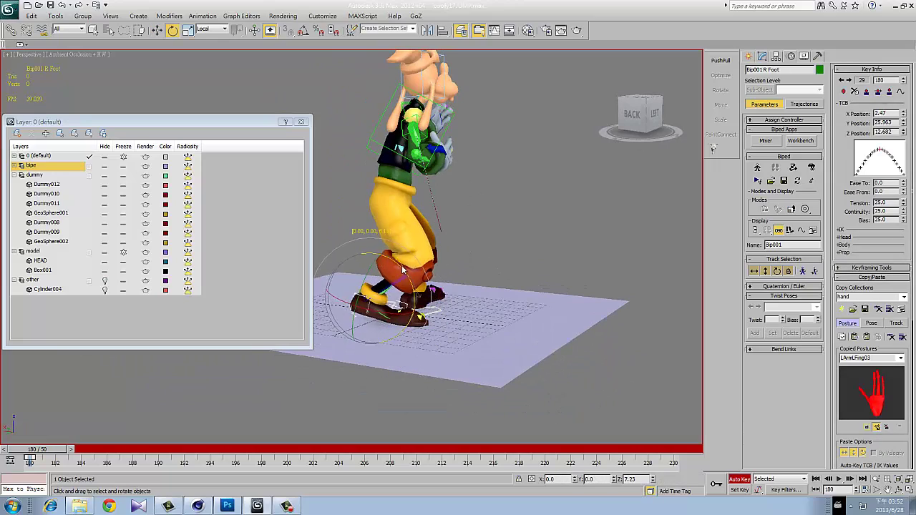
mouse_move(401, 265)
alt+middle_down()
mouse_move(319, 277)
mouse_move(399, 125)
alt+middle_up()
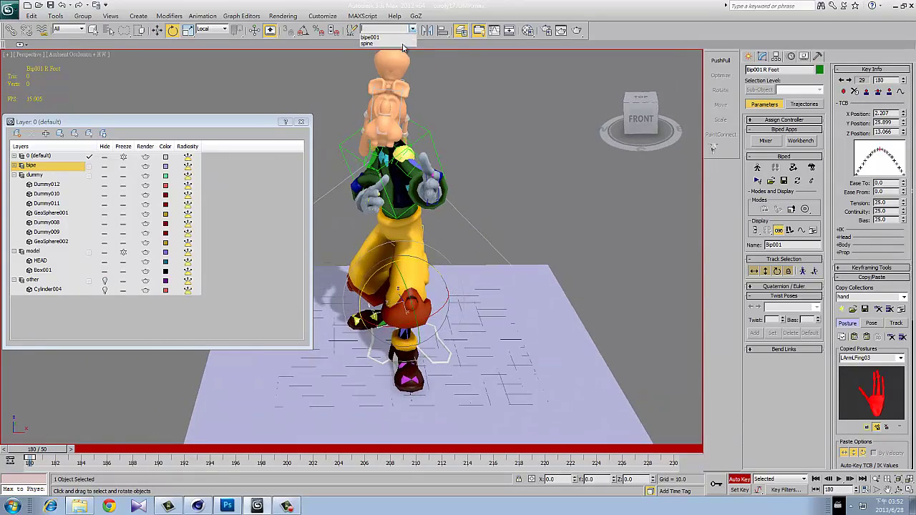
- Select the three spine bones from the spine selection set and twist them
click(403, 44)
mouse_move(401, 215)
alt+middle_down()
mouse_move(458, 214)
mouse_move(419, 206)
mouse_move(521, 191)
mouse_move(369, 173)
mouse_move(443, 193)
alt+middle_up()
key(F3)
click(419, 207)
click(479, 179)
key(F3)
click(442, 193)
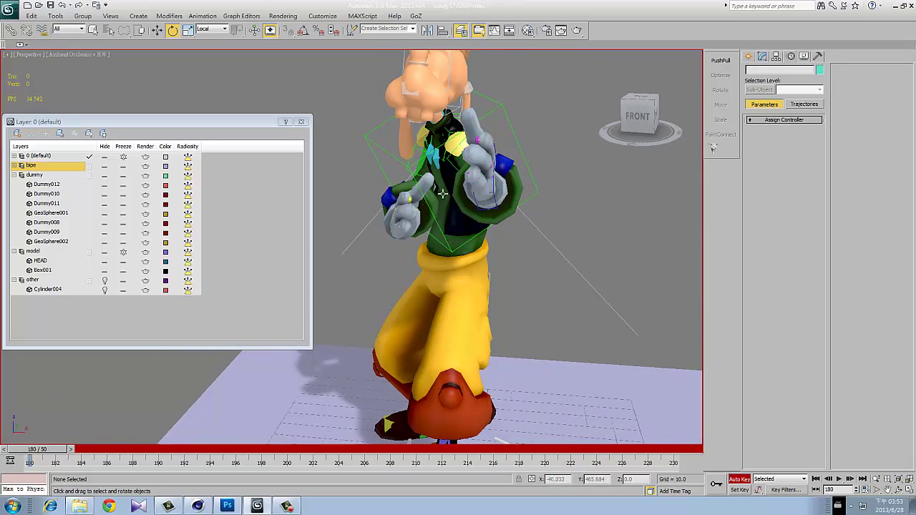
click(15, 176)
click(448, 236)
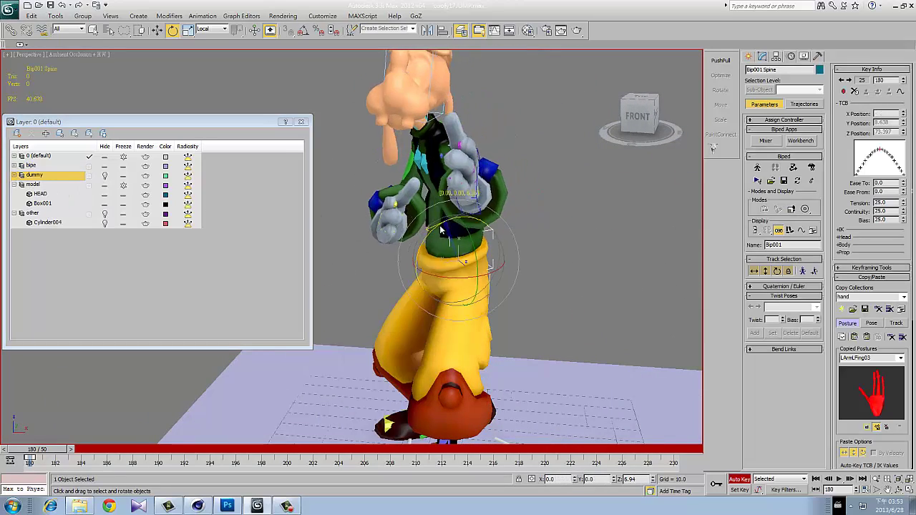
alt+middle_drag(448, 237, 348, 246)
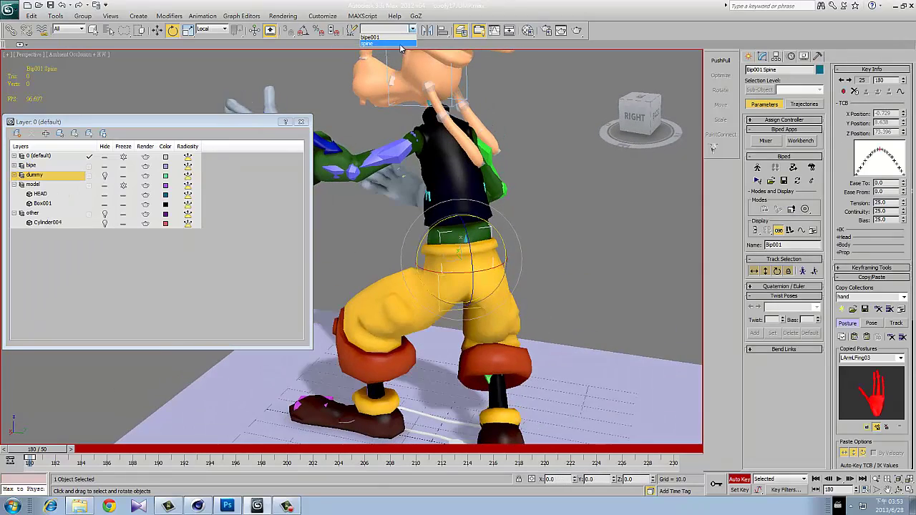
click(399, 43)
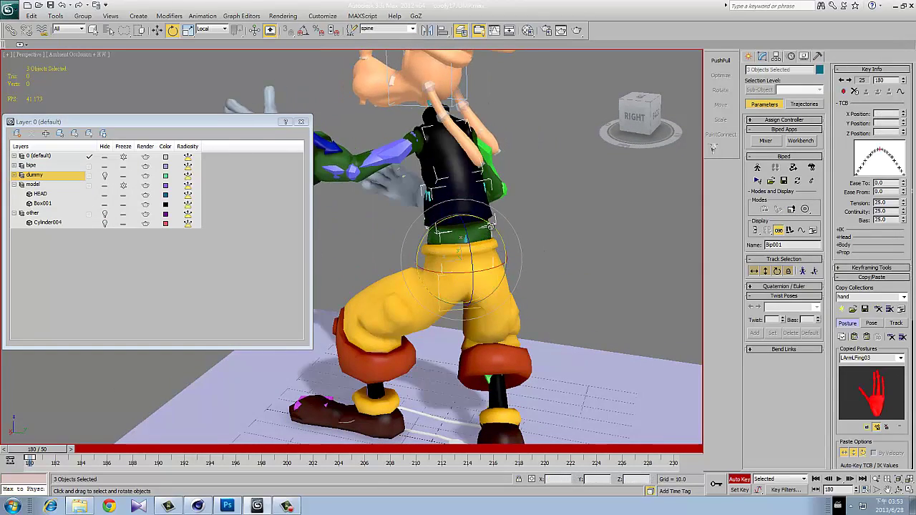
drag(490, 226, 515, 236)
- Select the Bip001 centre of mass and rotate the body slightly
mouse_move(515, 236)
alt+middle_down()
mouse_move(599, 265)
mouse_move(413, 33)
alt+middle_up()
click(386, 37)
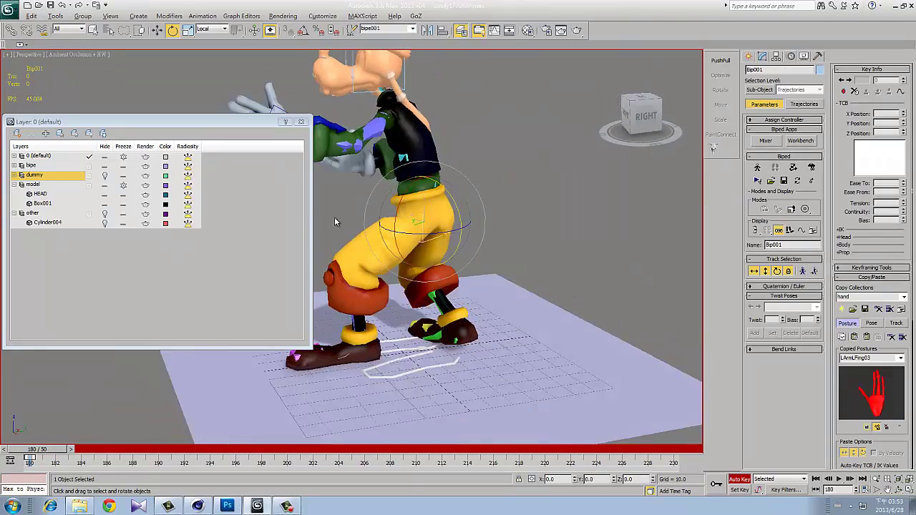
alt+middle_drag(401, 215, 458, 200)
drag(457, 200, 459, 209)
- Slide Bip001 L Foot outward to X -1.192, Y -33.579, Z 9.623
key(w)
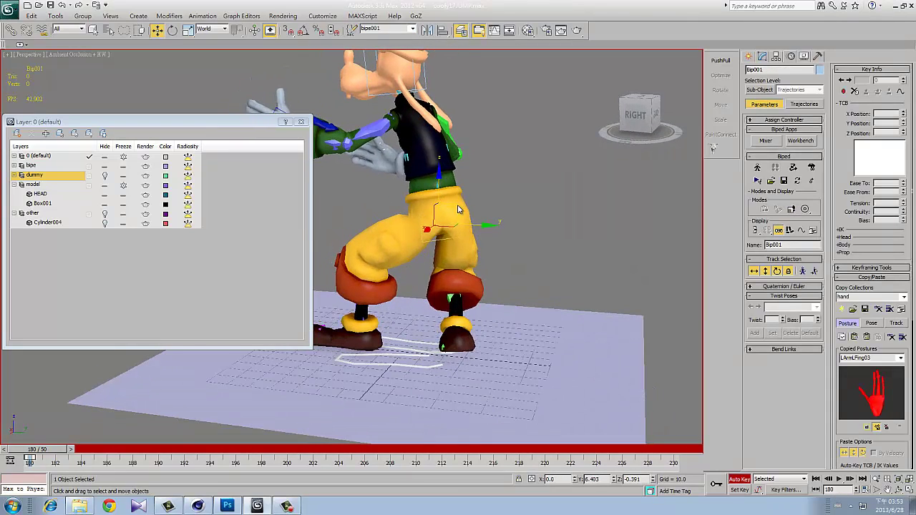
key(w)
middle_drag(476, 202, 454, 322)
drag(474, 334, 457, 325)
alt+middle_drag(462, 325, 552, 327)
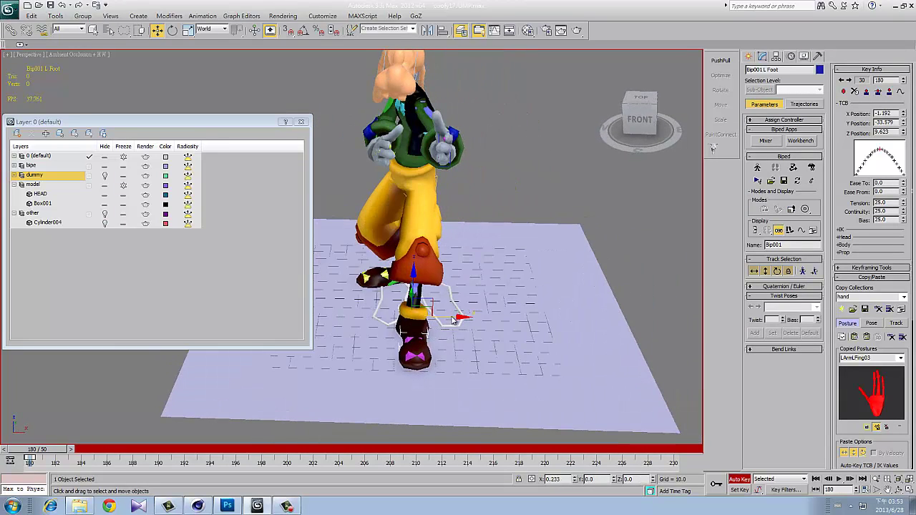
- Select Bip001 with the bipe001 set and shift the body's centre sideways along X
click(412, 32)
key(Return)
alt+middle_drag(450, 183, 478, 200)
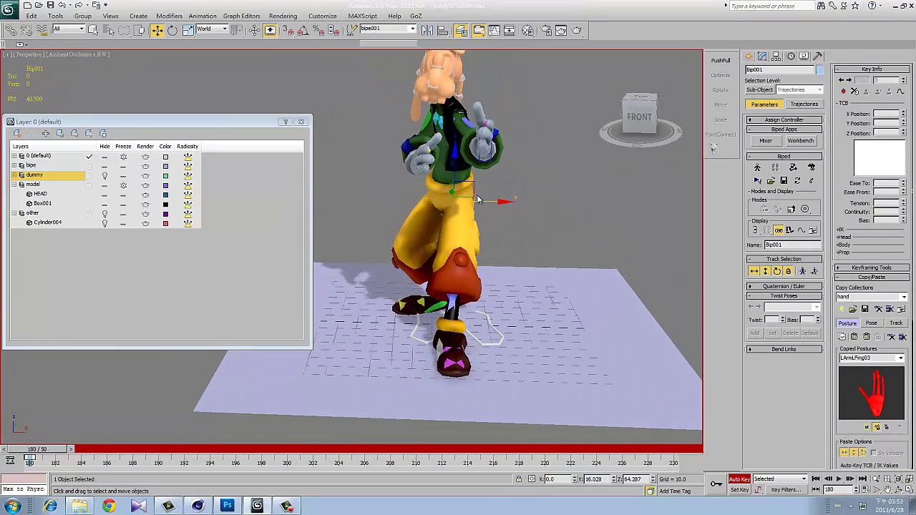
drag(499, 202, 491, 205)
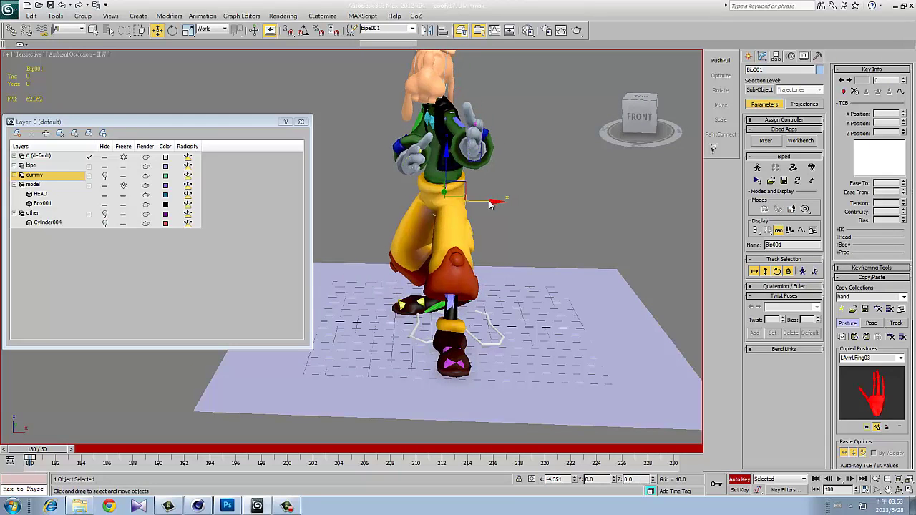
- Rotate Bip001 Head to tilt the head back
click(456, 103)
key(e)
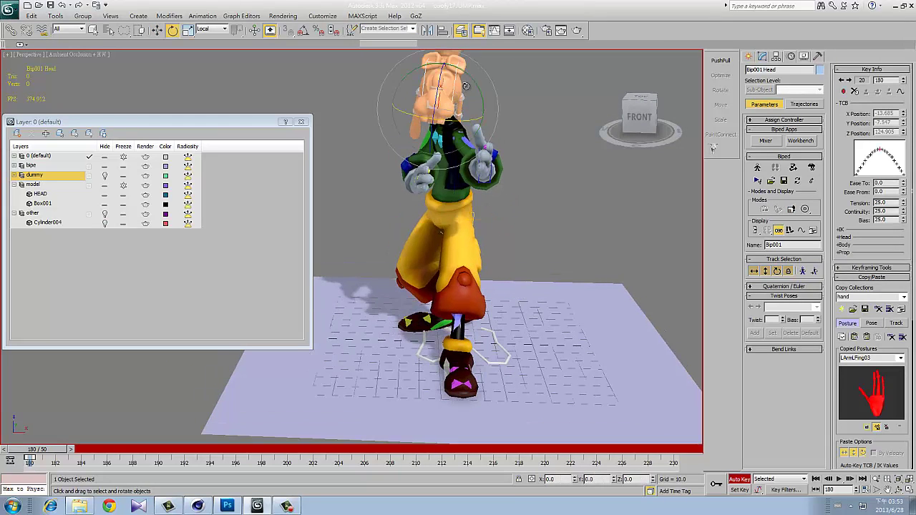
drag(456, 102, 475, 90)
mouse_move(453, 101)
alt+middle_down()
mouse_move(483, 88)
mouse_move(442, 178)
alt+middle_up()
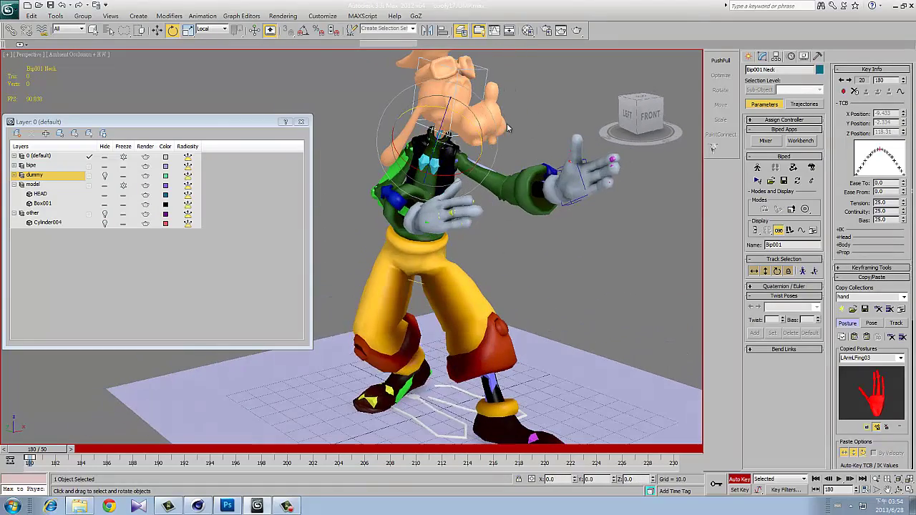
mouse_move(442, 177)
alt+middle_down()
mouse_move(415, 193)
mouse_move(423, 214)
alt+middle_up()
- Move Bip001 L Hand toward the body's centre and slightly up, to Z 102.274
click(395, 211)
click(430, 221)
key(w)
drag(422, 214, 470, 168)
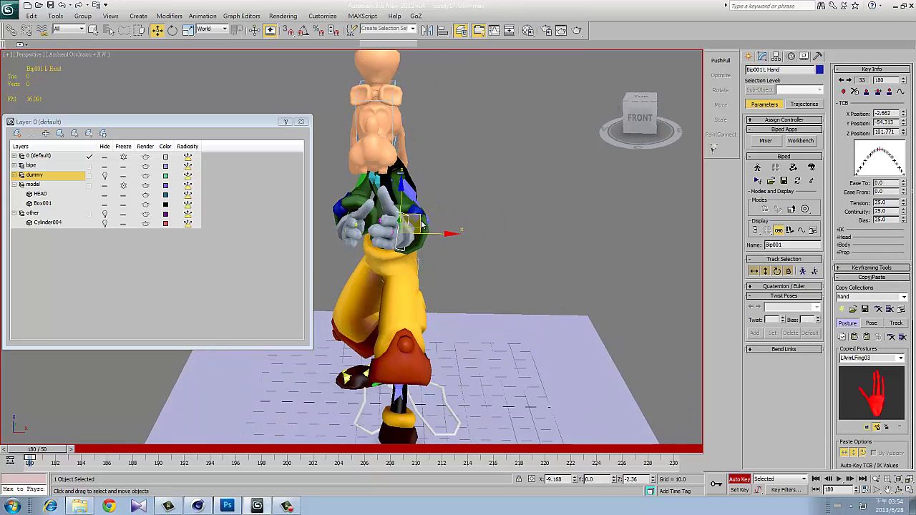
alt+middle_drag(469, 167, 465, 171)
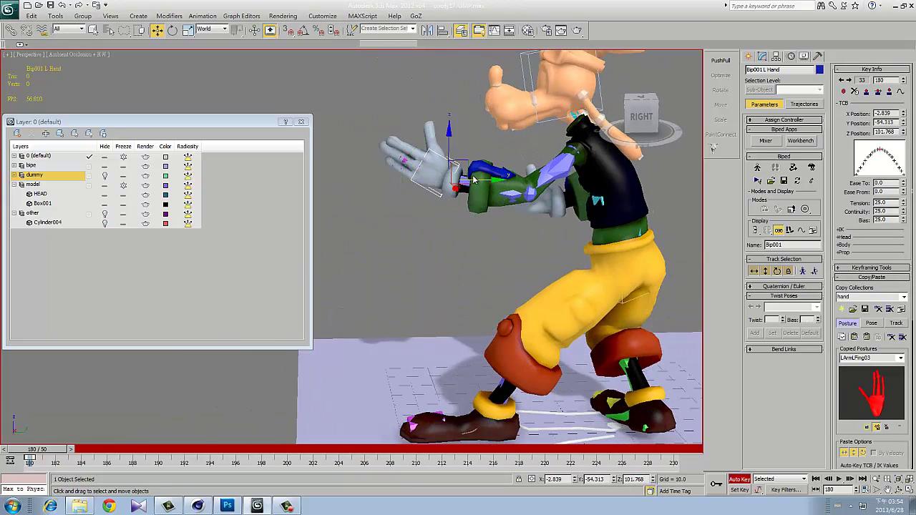
drag(465, 171, 469, 170)
mouse_move(468, 171)
alt+middle_down()
mouse_move(549, 250)
mouse_move(465, 204)
mouse_move(478, 180)
mouse_move(469, 158)
mouse_move(450, 171)
mouse_move(490, 232)
mouse_move(479, 226)
alt+middle_up()
- Inspect the right hand, clavicle and forearm bones and adjust the right arm in Rotate mode
click(465, 204)
click(469, 157)
key(e)
click(491, 232)
drag(480, 226, 549, 242)
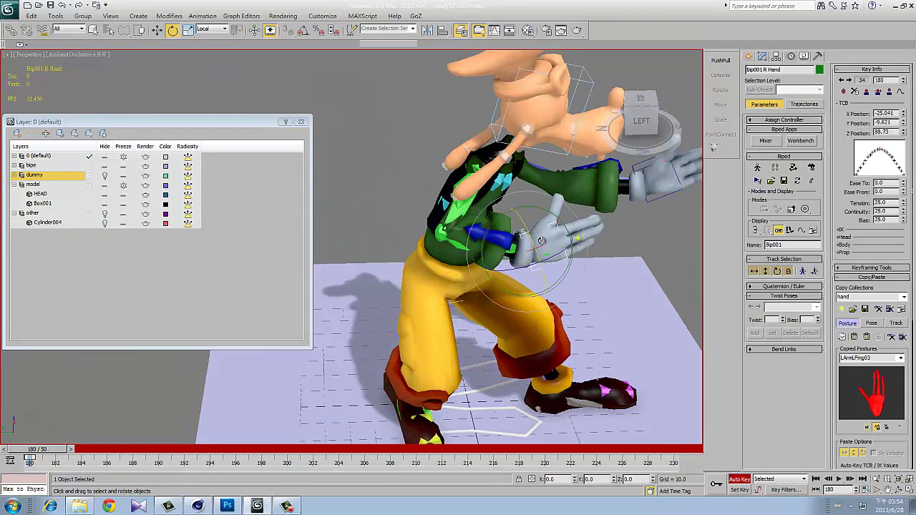
- Select and adjust the Bip001 R Forearm and R Hand bones
click(470, 243)
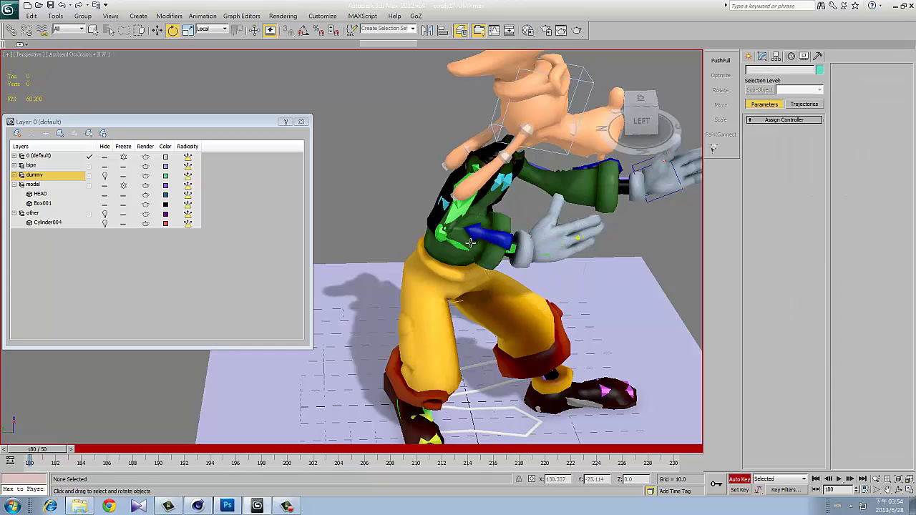
click(462, 221)
alt+middle_drag(461, 222, 515, 197)
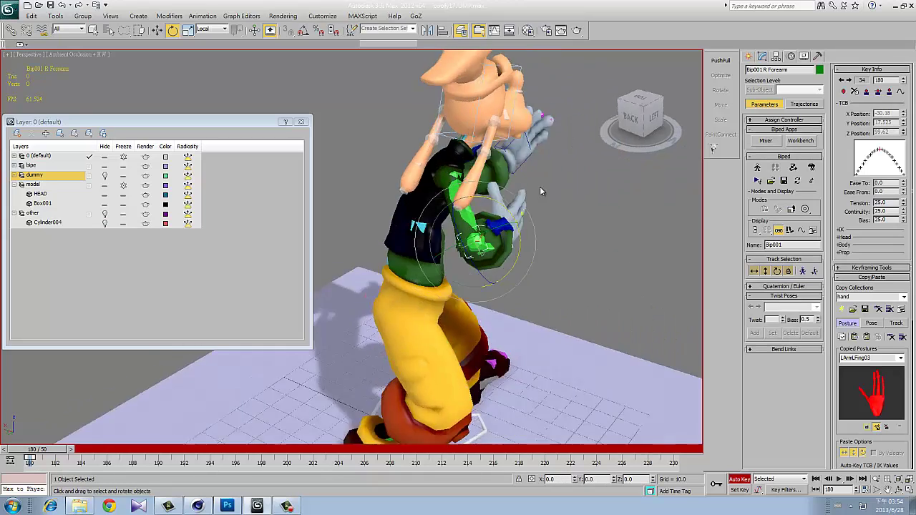
click(515, 247)
alt+middle_drag(515, 246, 530, 250)
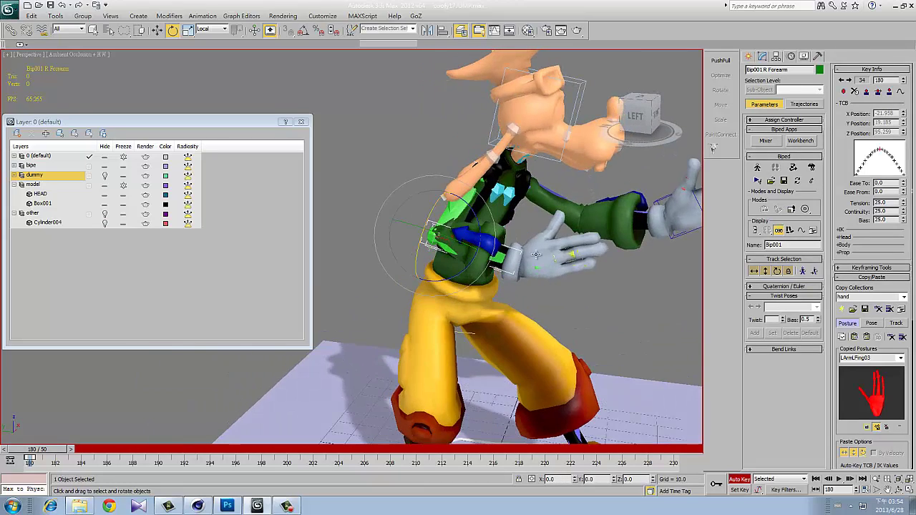
click(490, 209)
alt+middle_drag(490, 208, 363, 211)
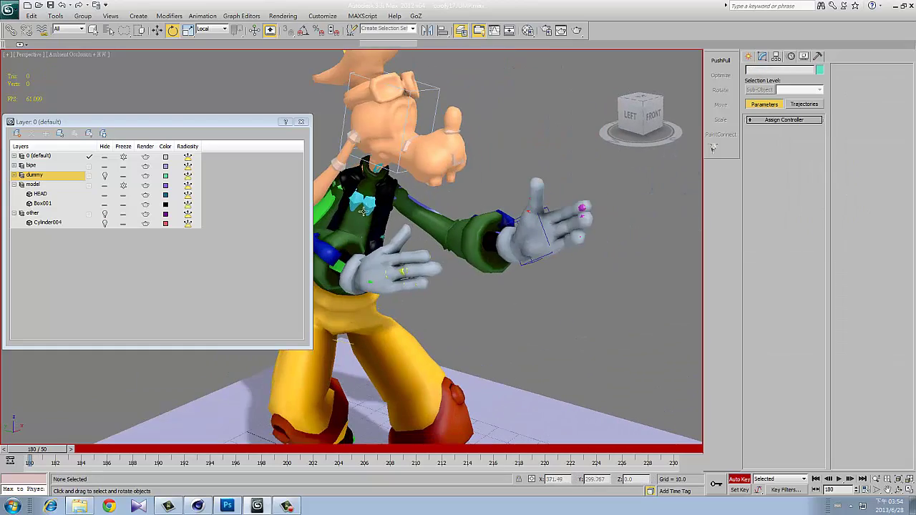
- Select the ponytail bones, including Ponytail2 and Ponytail21, to re-angle the ears
click(369, 243)
mouse_move(369, 243)
alt+middle_down()
mouse_move(459, 135)
mouse_move(501, 170)
alt+middle_up()
click(459, 134)
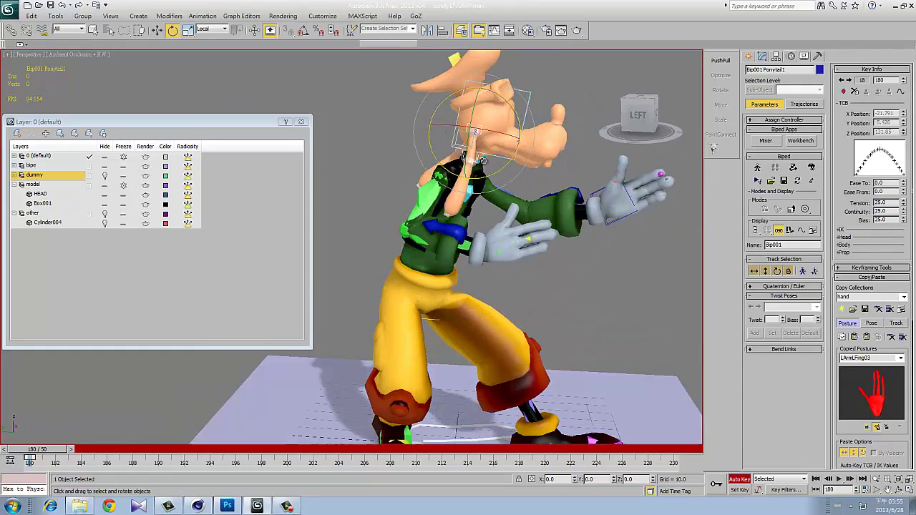
click(501, 170)
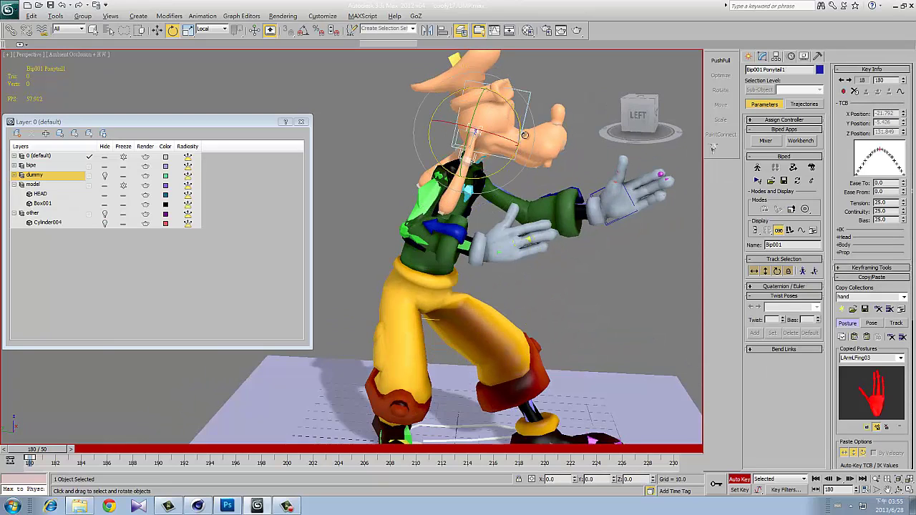
mouse_move(525, 134)
alt+middle_down()
mouse_move(441, 149)
mouse_move(455, 171)
mouse_move(533, 223)
mouse_move(345, 201)
mouse_move(512, 331)
alt+middle_up()
click(441, 149)
click(455, 170)
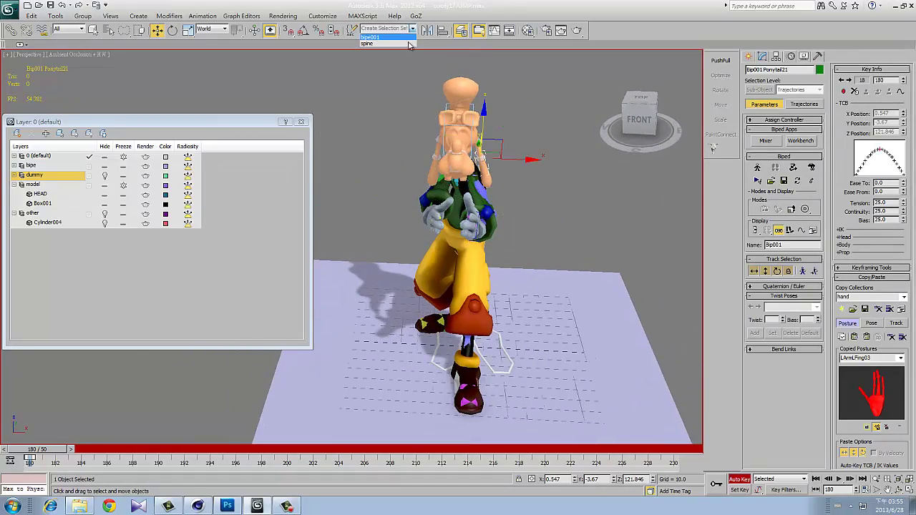
- Rotate Bip001 R Hand to a lower angle, leaving it at X -25.963, Y -2.337, Z 77.565
mouse_move(505, 245)
alt+middle_down()
mouse_move(392, 221)
mouse_move(416, 194)
mouse_move(321, 190)
mouse_move(411, 182)
alt+middle_up()
drag(412, 183, 401, 187)
key(e)
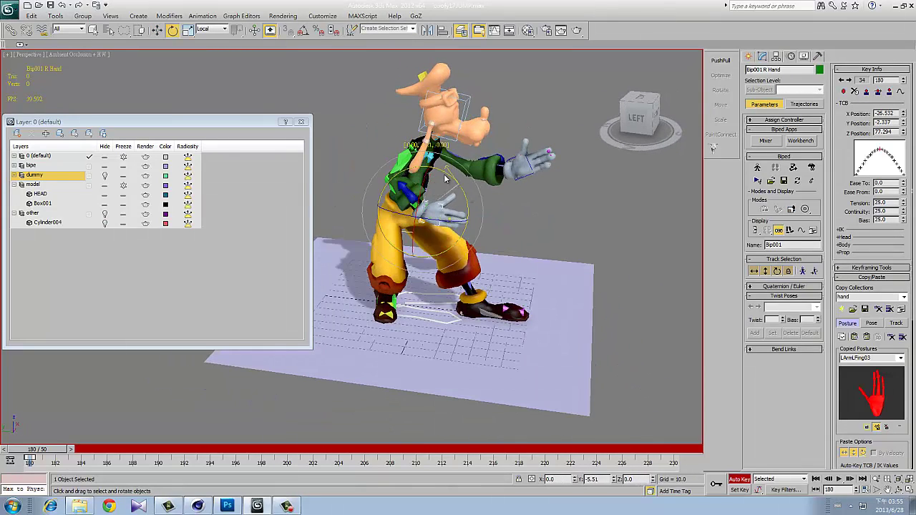
mouse_move(425, 208)
alt+middle_down()
mouse_move(342, 202)
mouse_move(400, 201)
alt+middle_up()
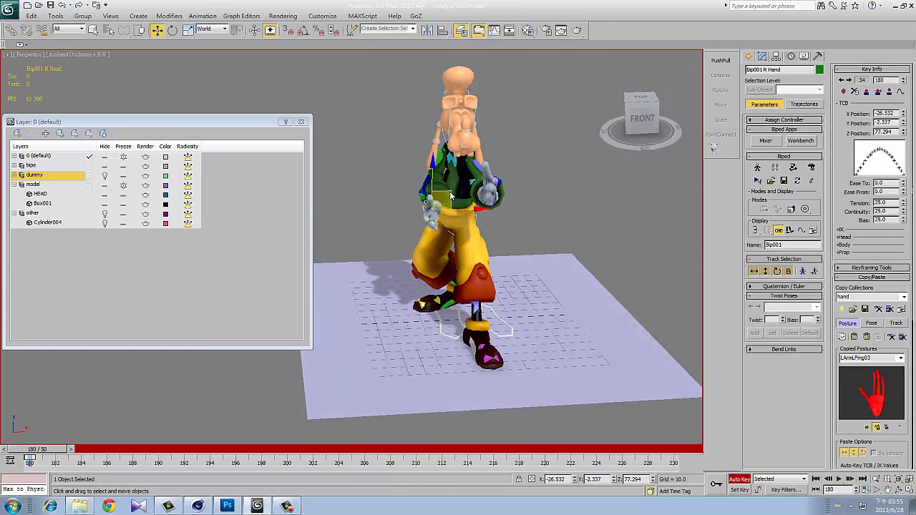
drag(426, 205, 428, 204)
mouse_move(426, 204)
alt+middle_down()
mouse_move(472, 193)
mouse_move(507, 202)
mouse_move(670, 186)
mouse_move(519, 202)
alt+middle_up()
key(w)
- Set the Display panel's Shaded option to Object Color
click(804, 57)
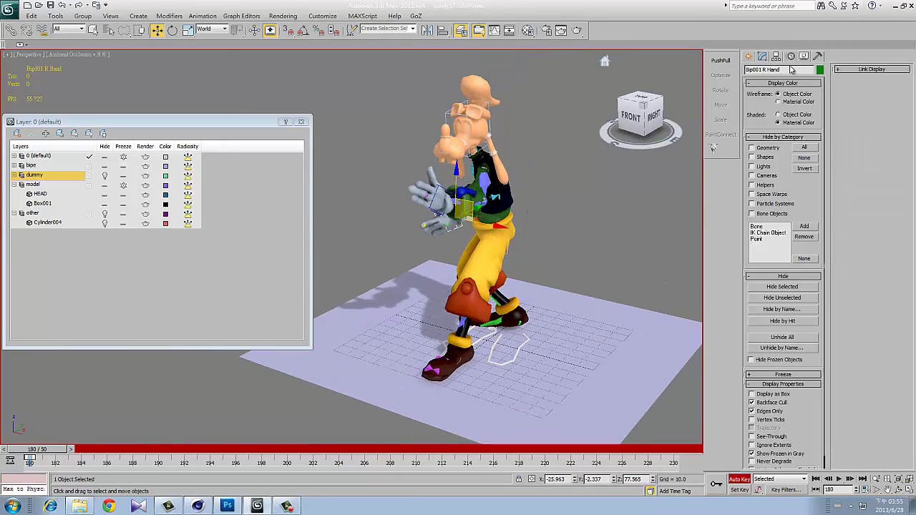
click(782, 116)
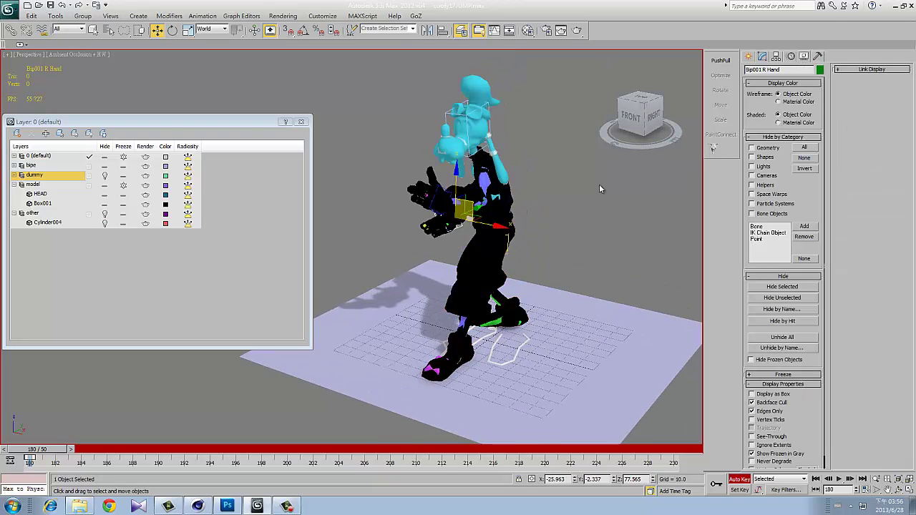
alt+middle_drag(599, 188, 504, 194)
- Make the Box001 mesh cyan and hide all Bone Objects by category
click(515, 195)
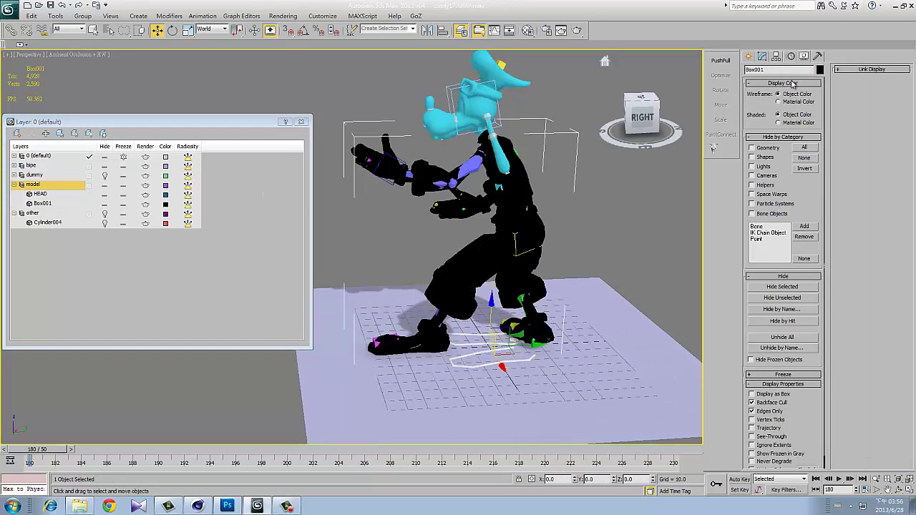
click(820, 70)
double_click(473, 244)
alt+middle_drag(473, 244, 668, 218)
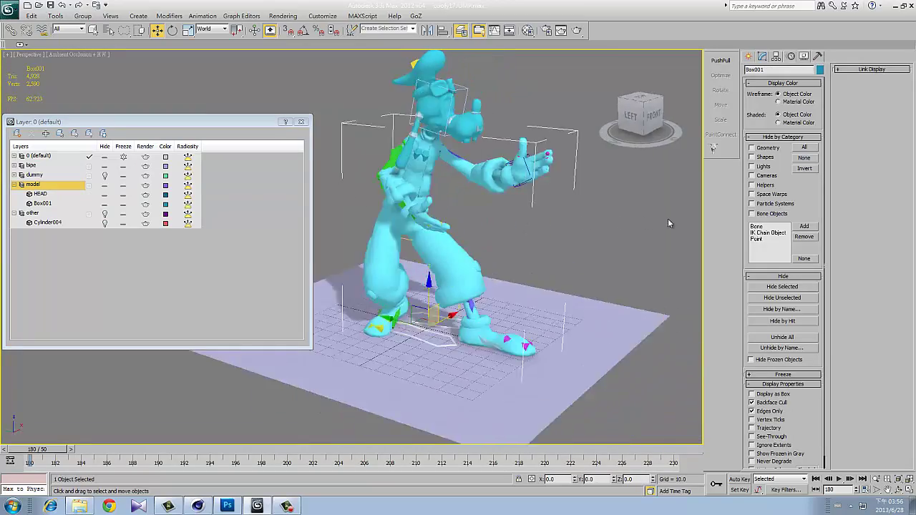
click(751, 213)
mouse_move(595, 193)
alt+middle_down()
mouse_move(639, 213)
mouse_move(506, 223)
mouse_move(337, 212)
mouse_move(452, 242)
mouse_move(467, 219)
mouse_move(436, 143)
alt+middle_up()
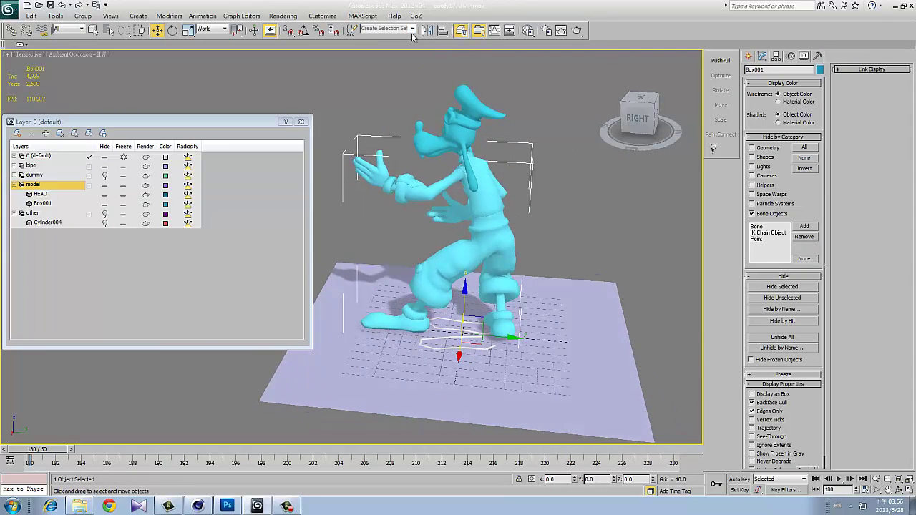
- With Auto Key on, lower Bip001 COM into a crouch
click(731, 481)
click(791, 55)
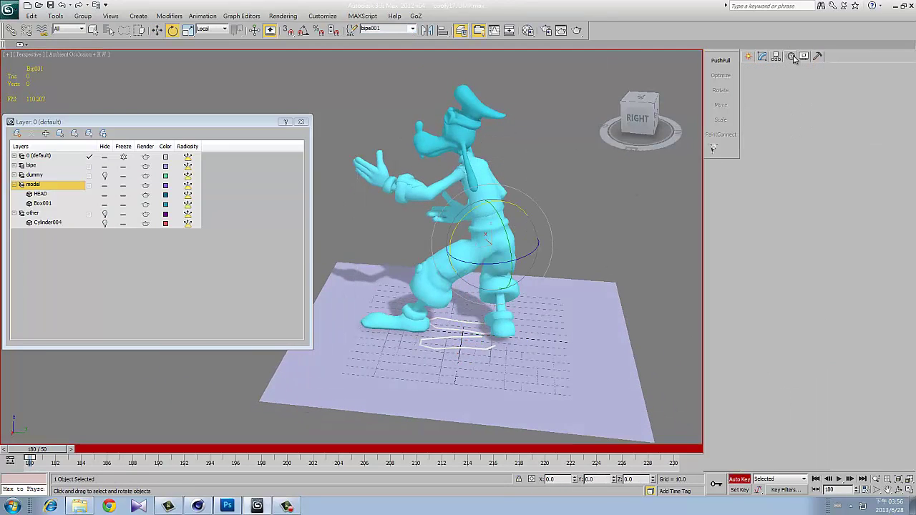
key(w)
drag(518, 214, 518, 238)
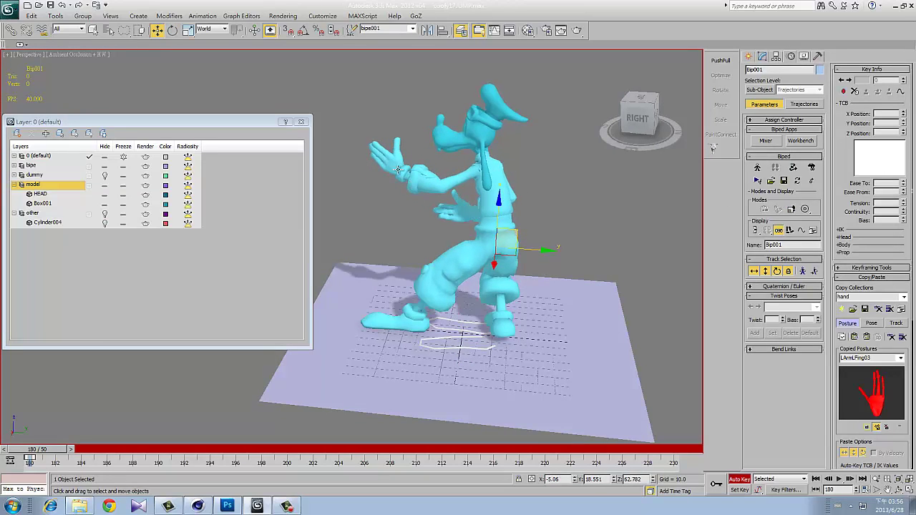
- Freeze and collapse the model layer so the bones show inside the mesh
click(465, 214)
click(123, 186)
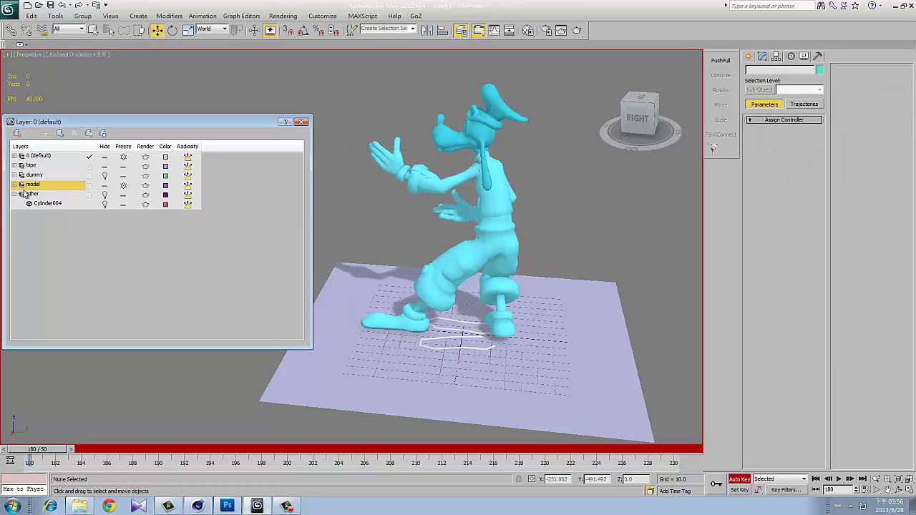
click(804, 56)
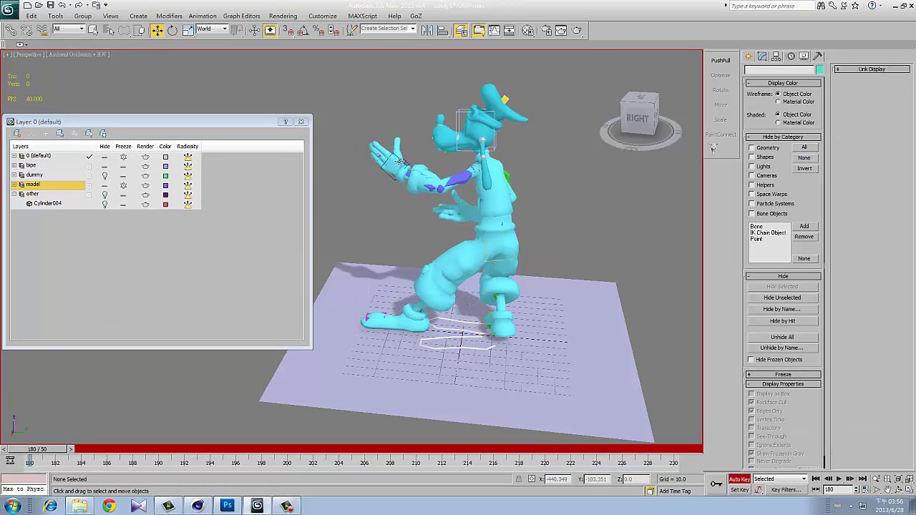
- Move Bip001 L Hand down and left, then view it from the Front
drag(420, 159, 415, 170)
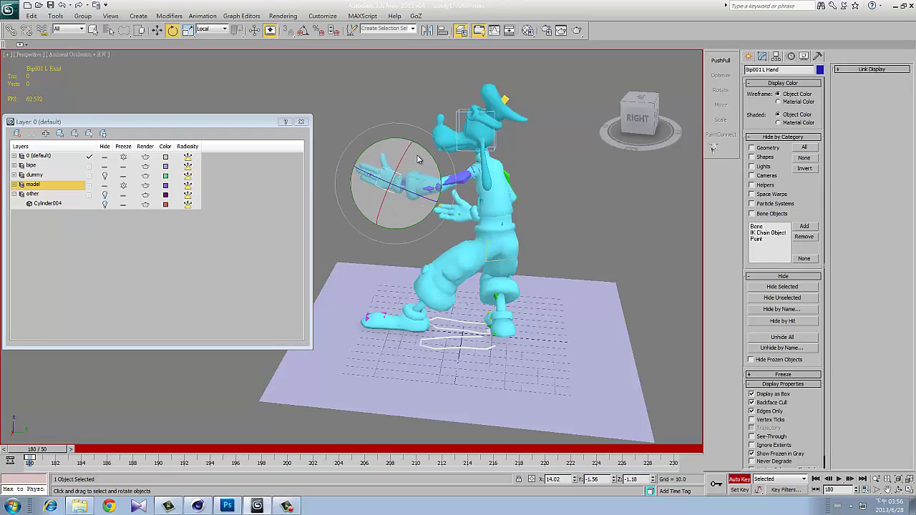
mouse_move(407, 165)
alt+middle_down()
mouse_move(412, 189)
mouse_move(481, 192)
alt+middle_up()
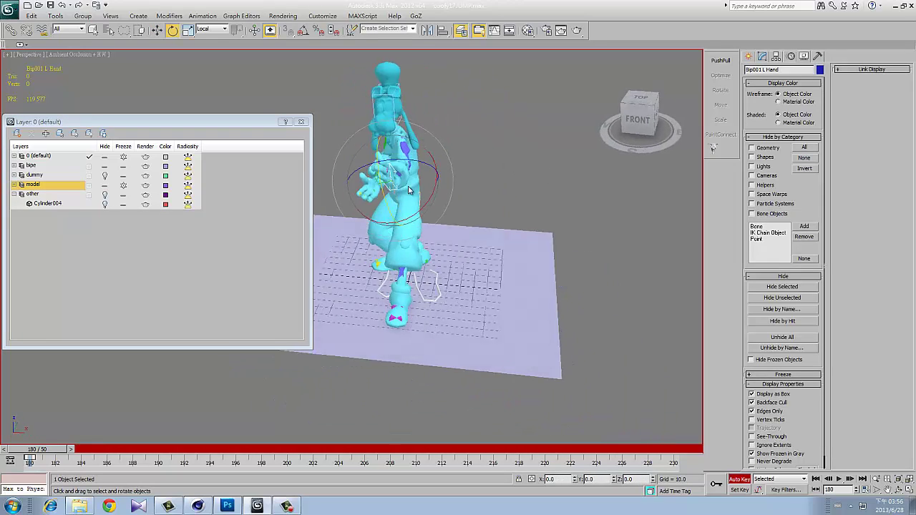
key(f)
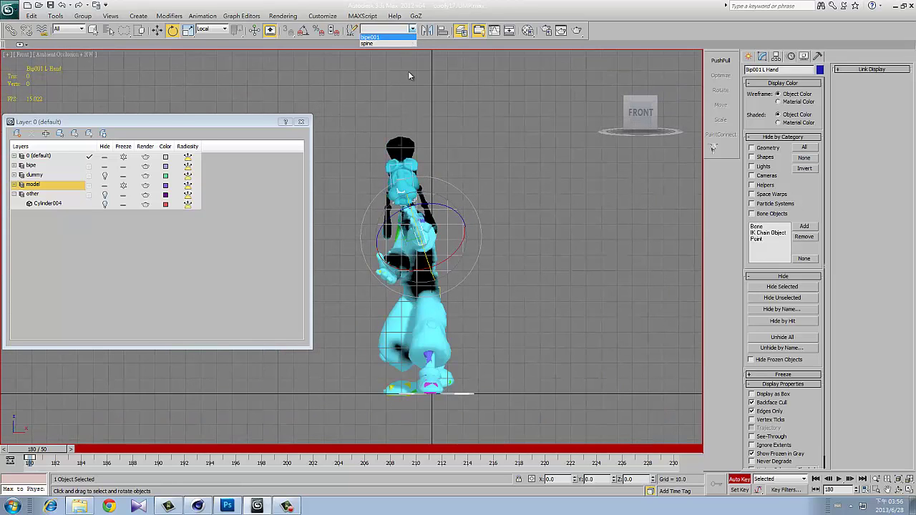
- Select Bip001 Spine for rotation, with the grid hidden and wireframe display on
click(440, 289)
key(w)
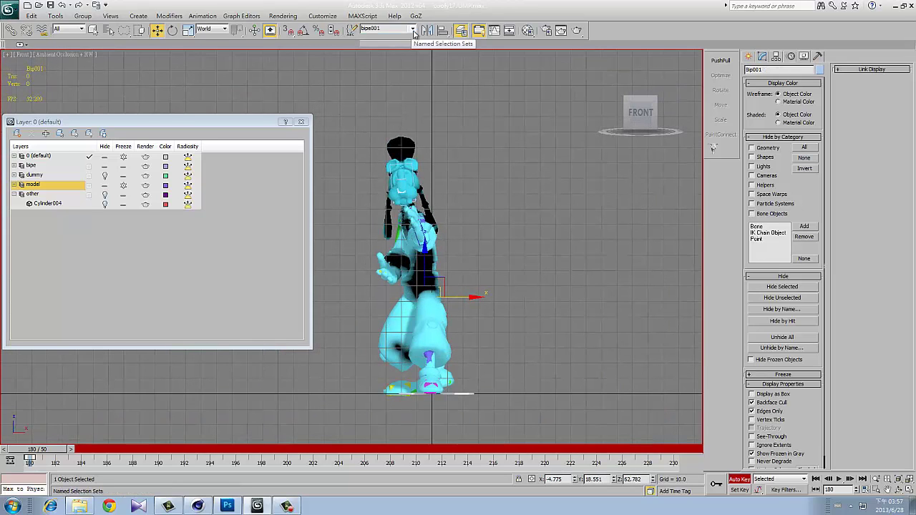
click(422, 259)
key(e)
key(g)
scroll(422, 258, up, 8)
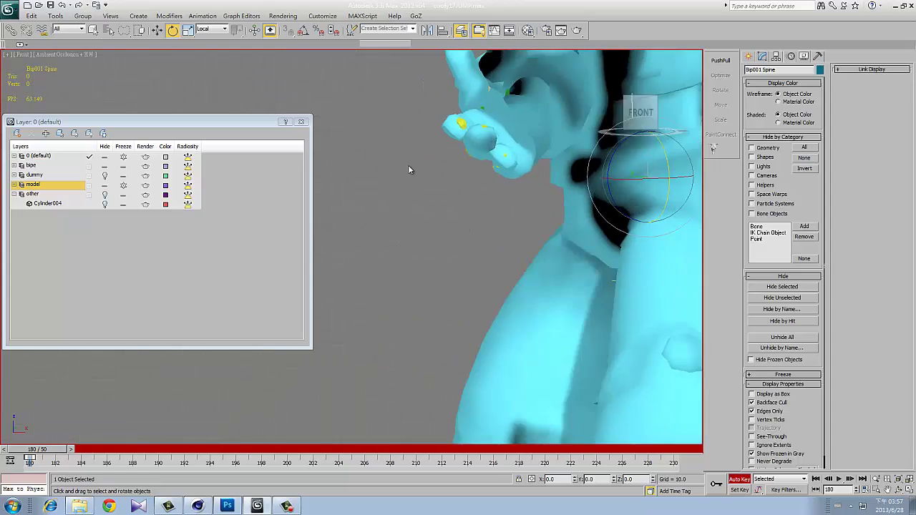
key(F3)
scroll(458, 158, down, 4)
- Bend Spine2 in shaded view, select the left hand, and turn Auto Key off
click(508, 118)
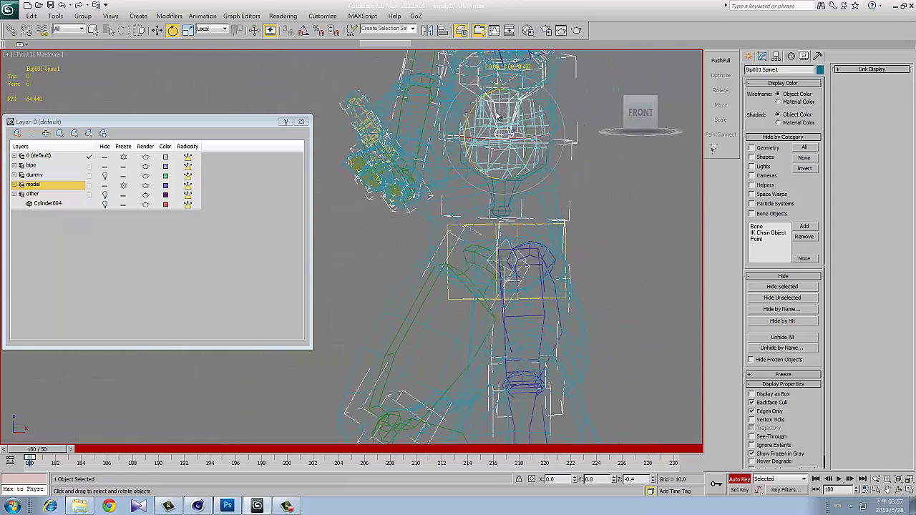
alt+middle_drag(508, 118, 458, 142)
key(F3)
scroll(458, 142, down, 5)
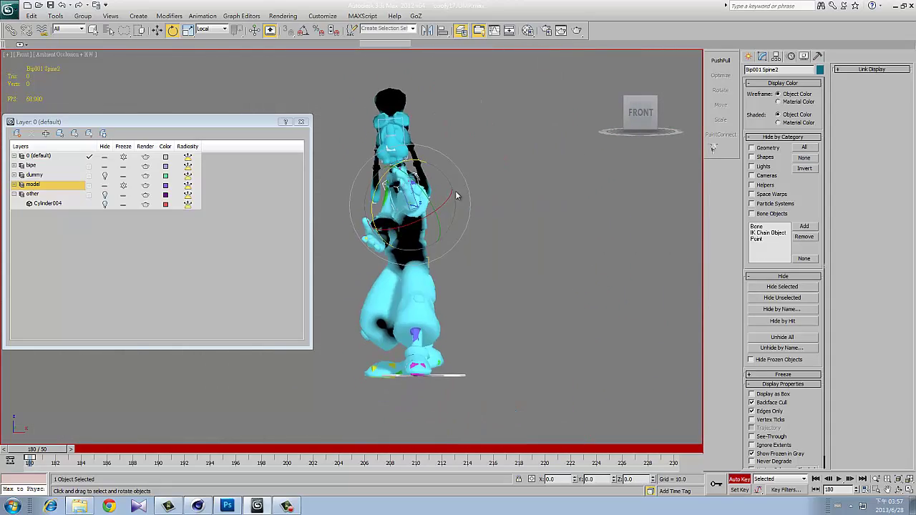
mouse_move(458, 186)
alt+middle_down()
mouse_move(531, 234)
mouse_move(555, 232)
mouse_move(543, 241)
alt+middle_up()
scroll(544, 241, up, 3)
click(530, 201)
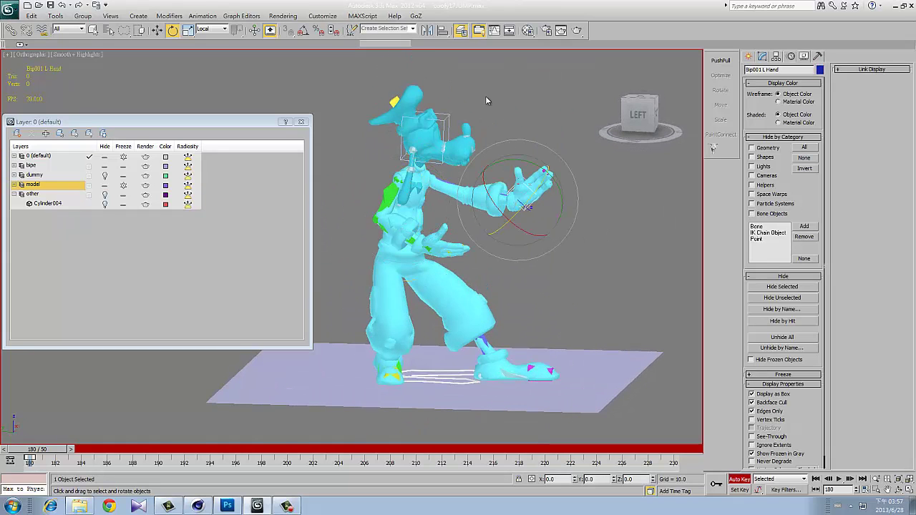
click(739, 478)
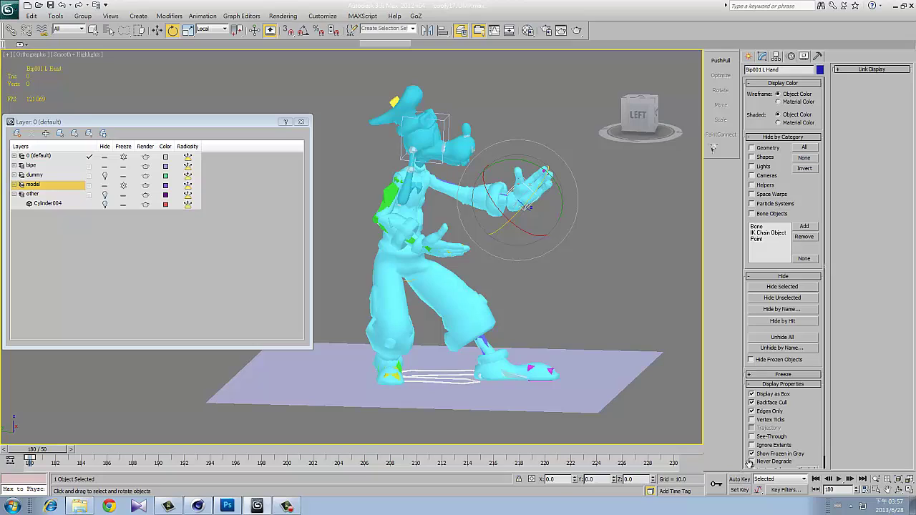